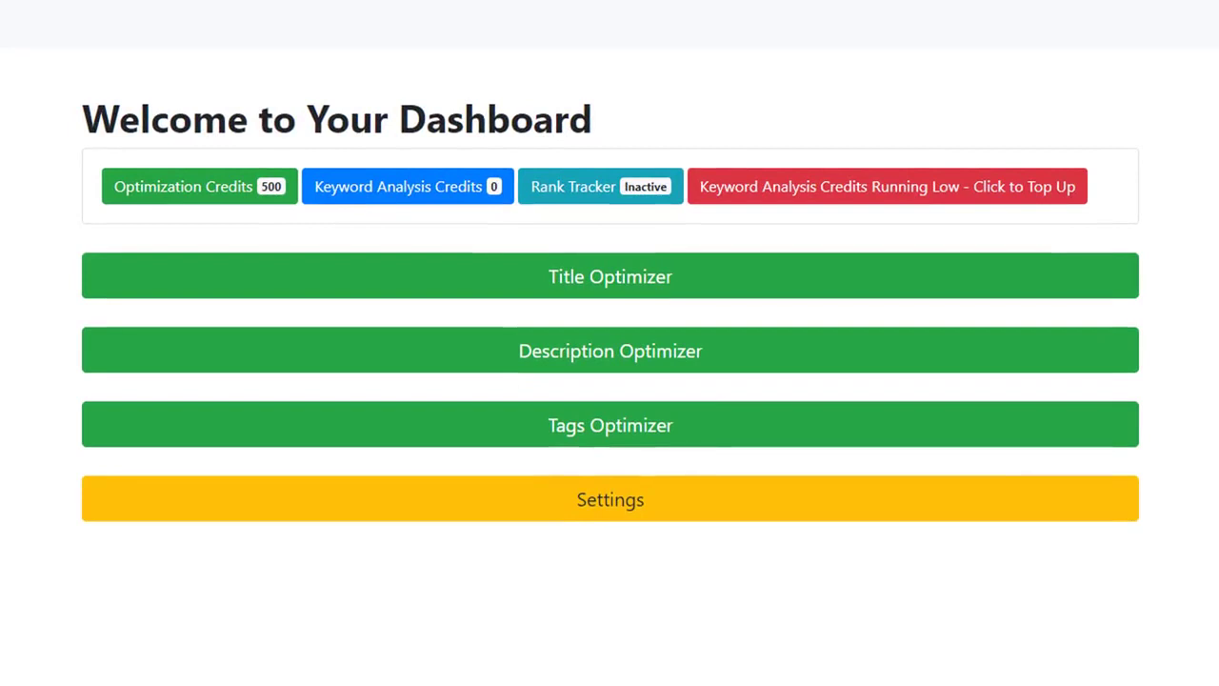
- Open the Title Optimizer and retrieve SEO data for the keyword "paraphrasing techniques"
click(936, 277)
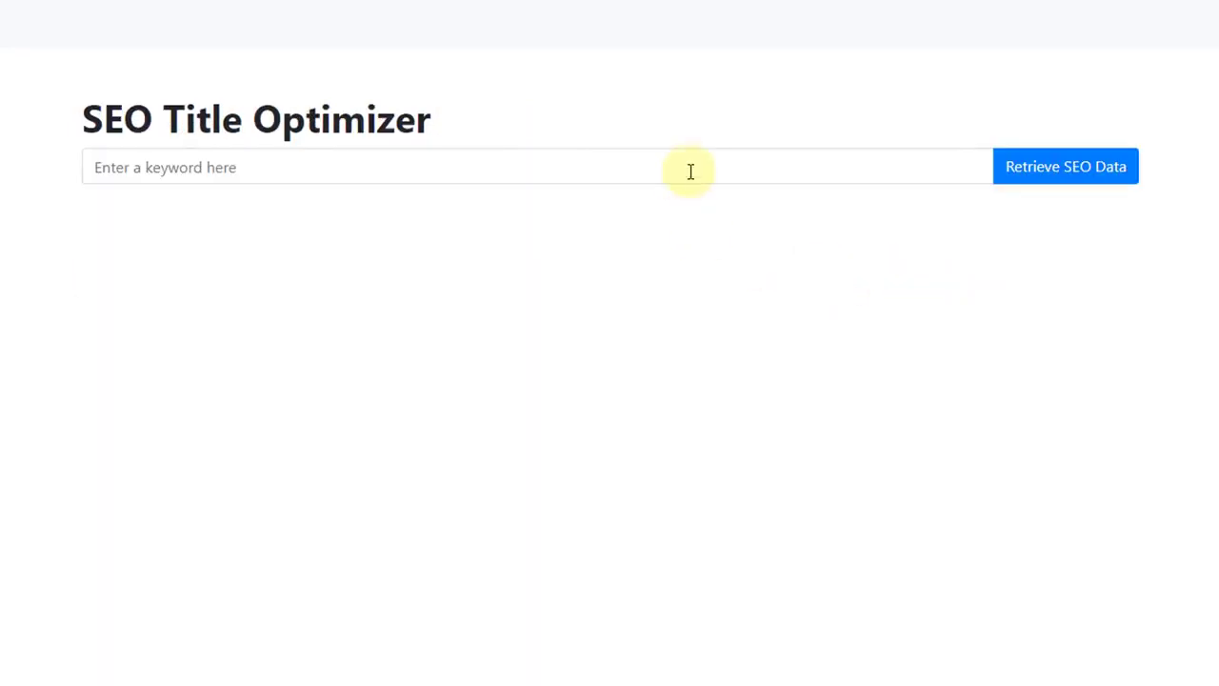
click(690, 172)
text(parap)
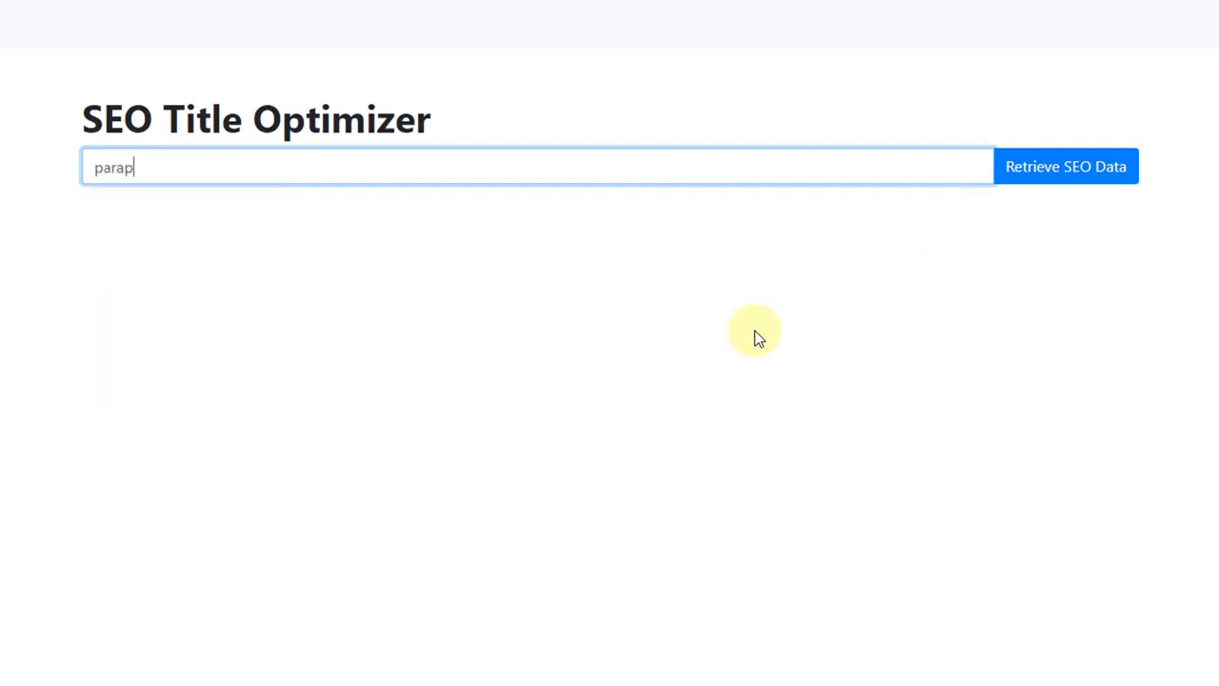
text(hrasing tech)
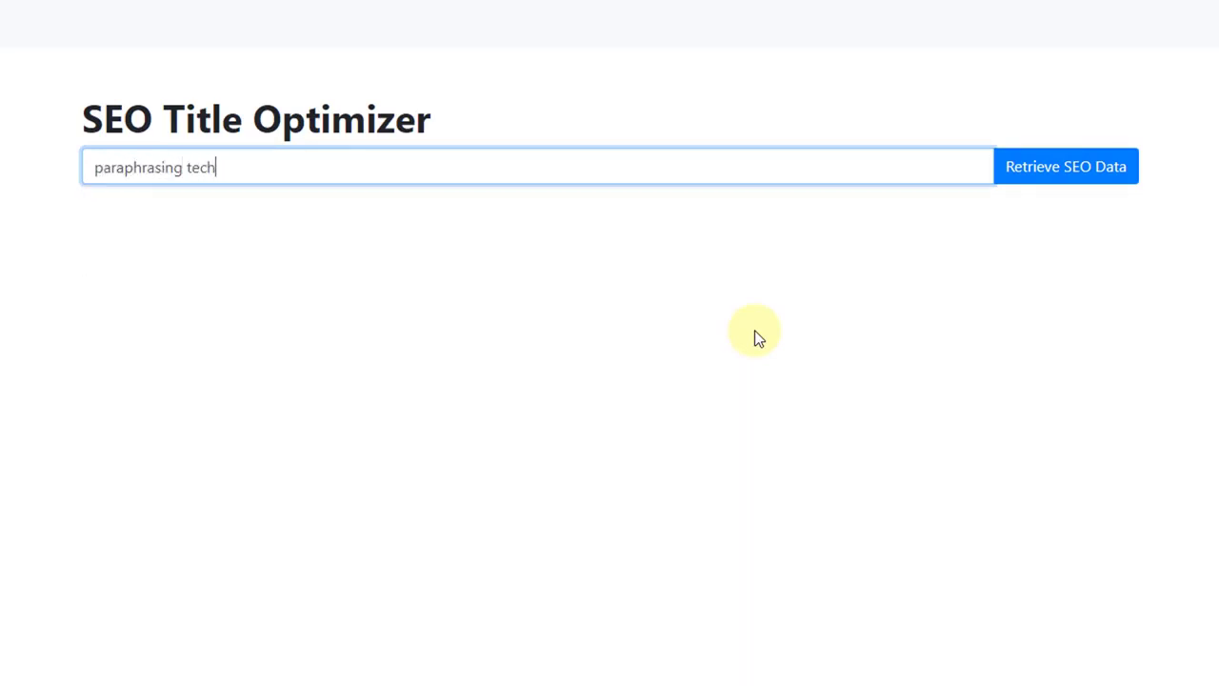
text(niques)
click(1022, 181)
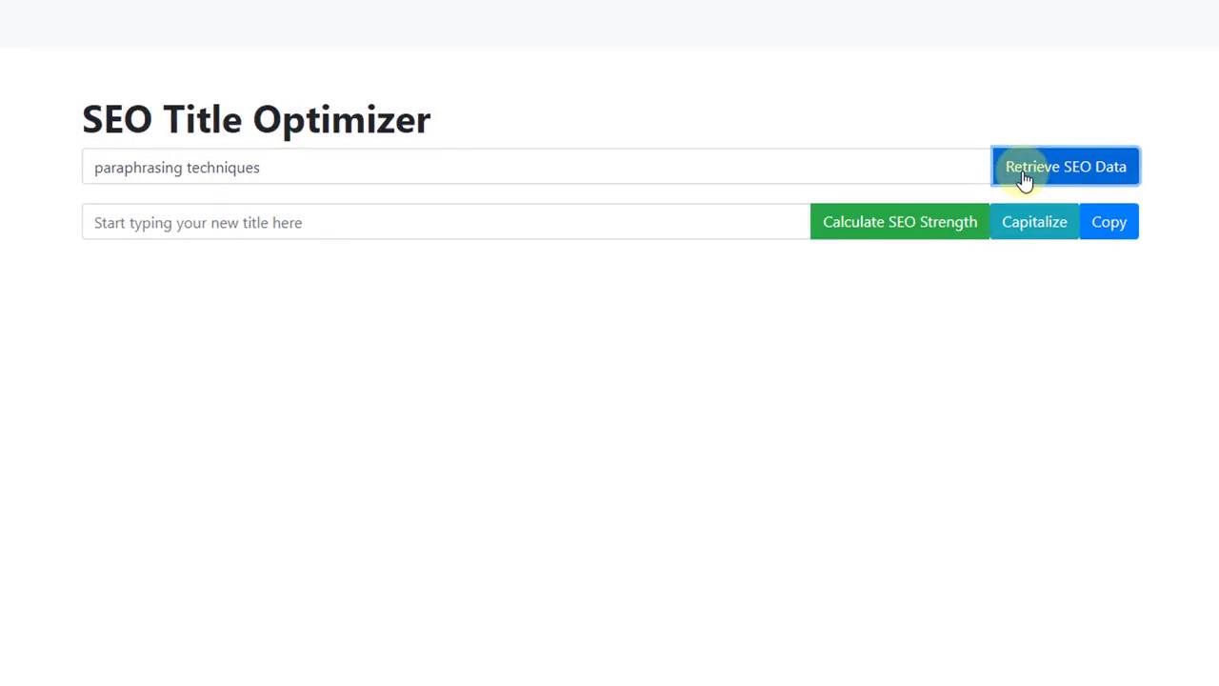
- Enter "Paraphrasing Techniques" as the new title and calculate its SEO strength
click(668, 223)
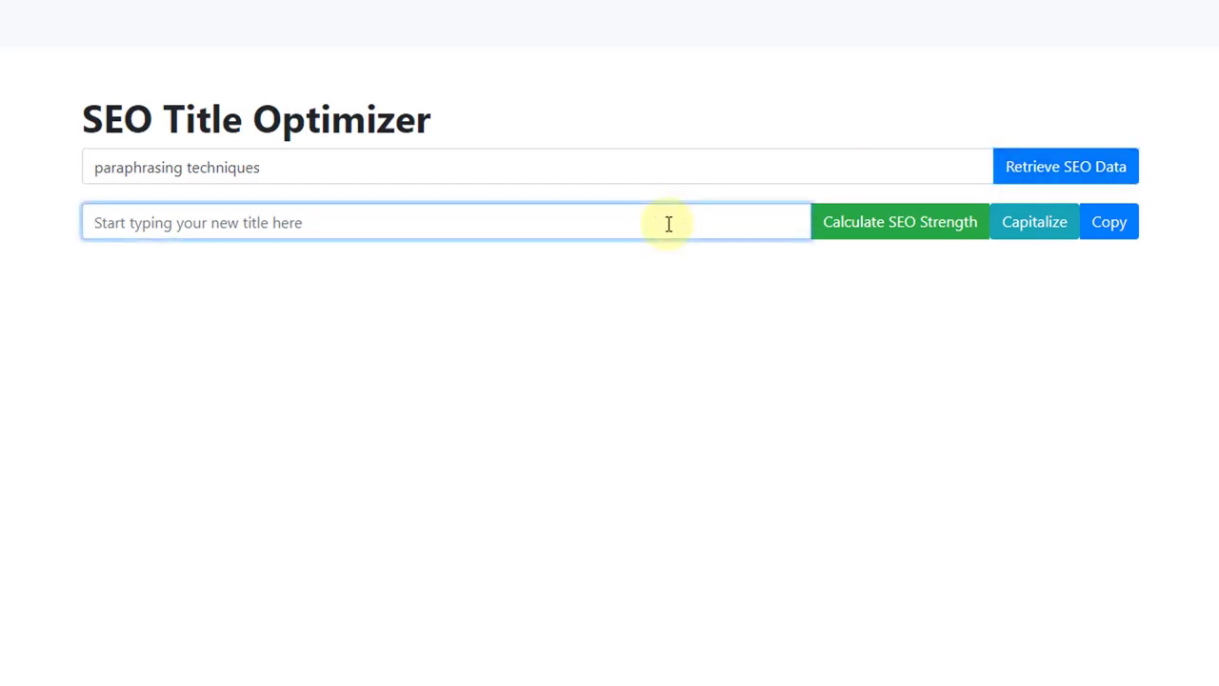
text(Para)
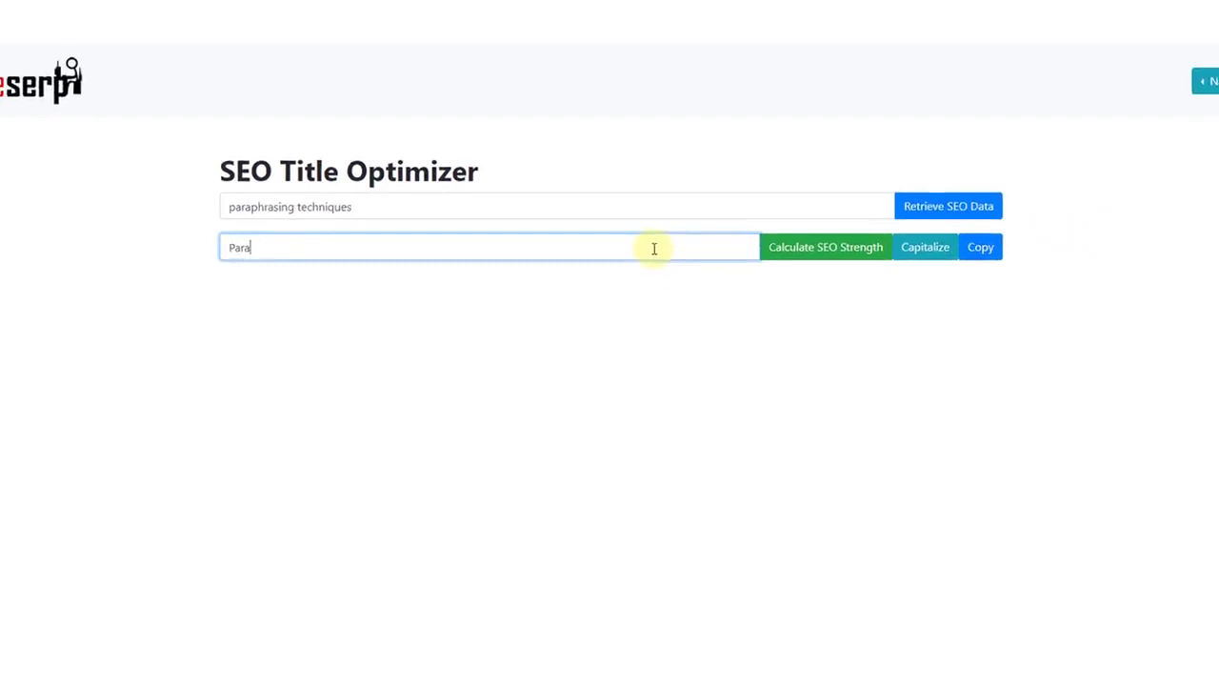
text(phrasing Tec)
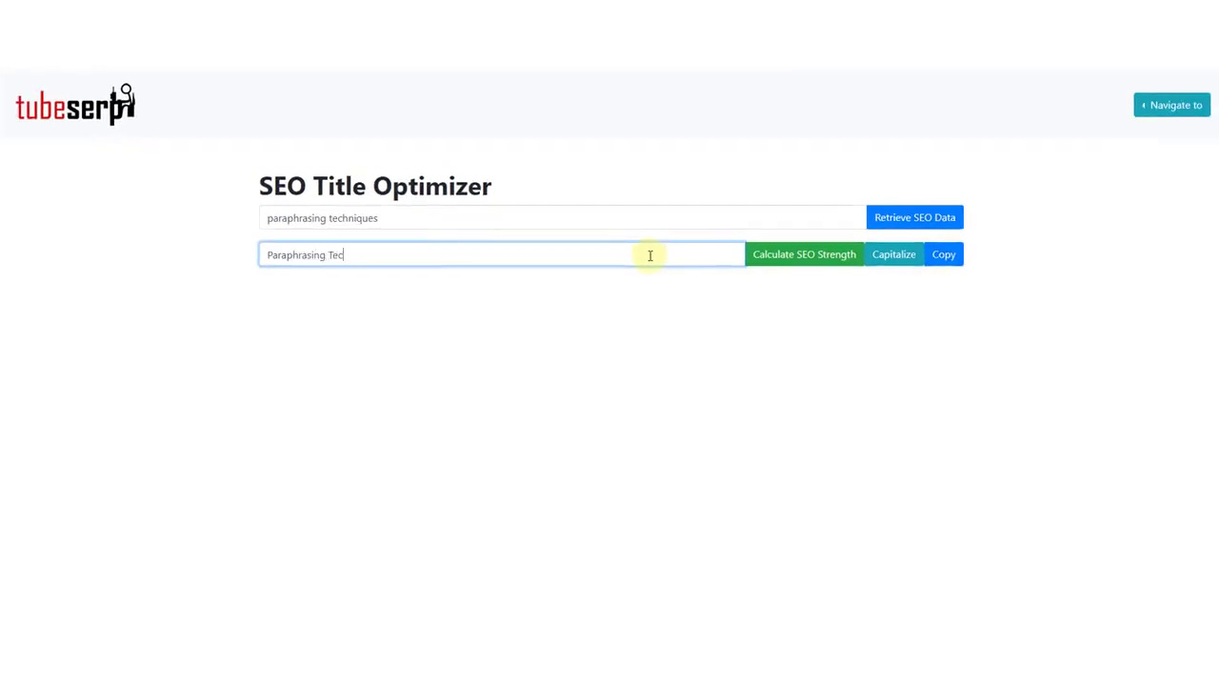
text(hniques)
click(761, 257)
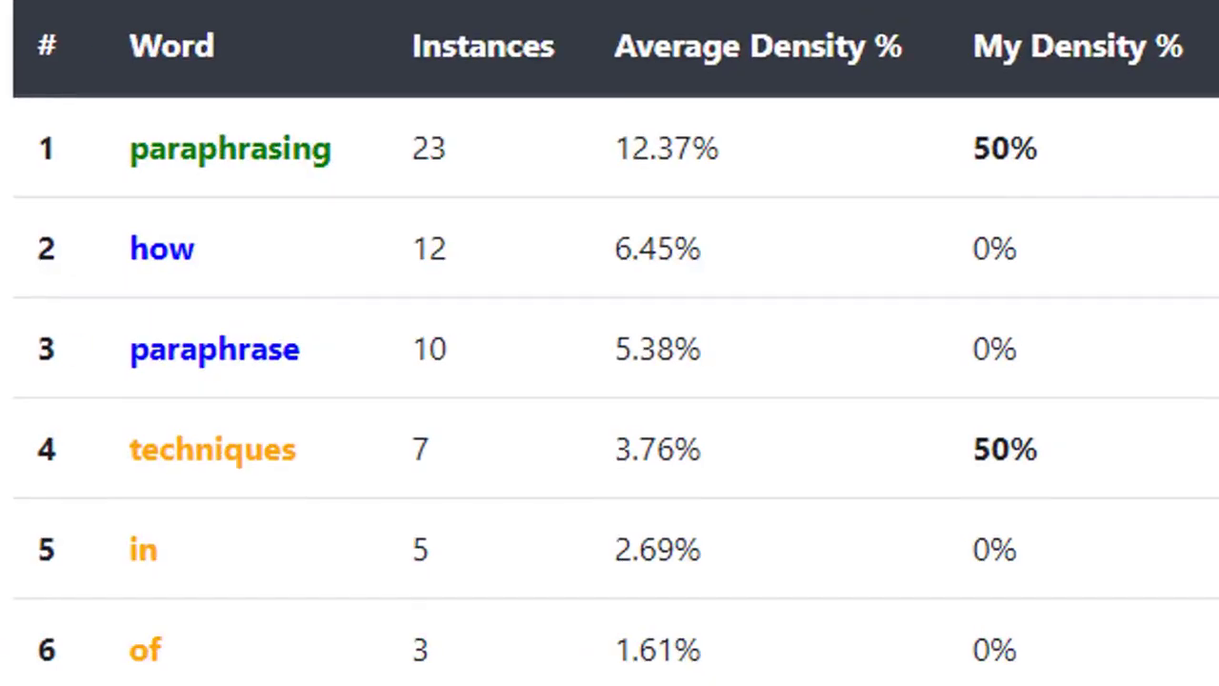
- Extend the title to "Paraphrasing Techniques | Writing Tips and Techniques on how to Improve Your Paraphrasing Skills" and recalculate its SEO strength
scroll(610, 343, down, 10)
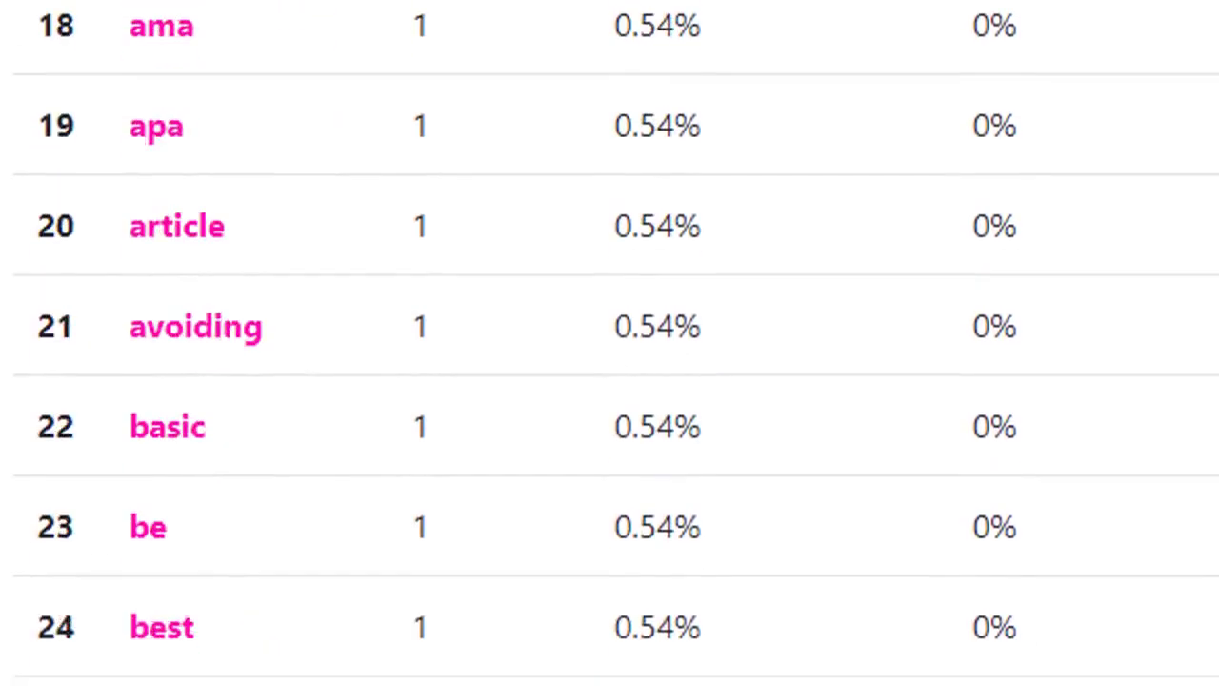
scroll(609, 343, down, 15)
scroll(609, 343, up, 5)
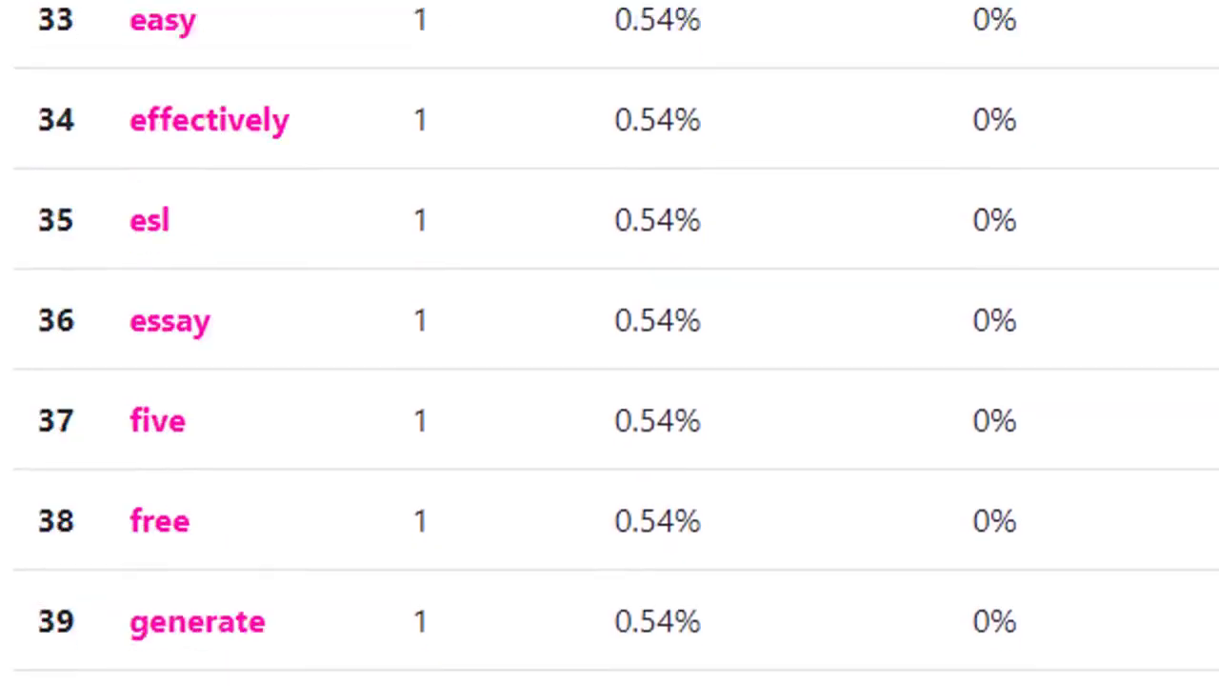
scroll(610, 343, up, 15)
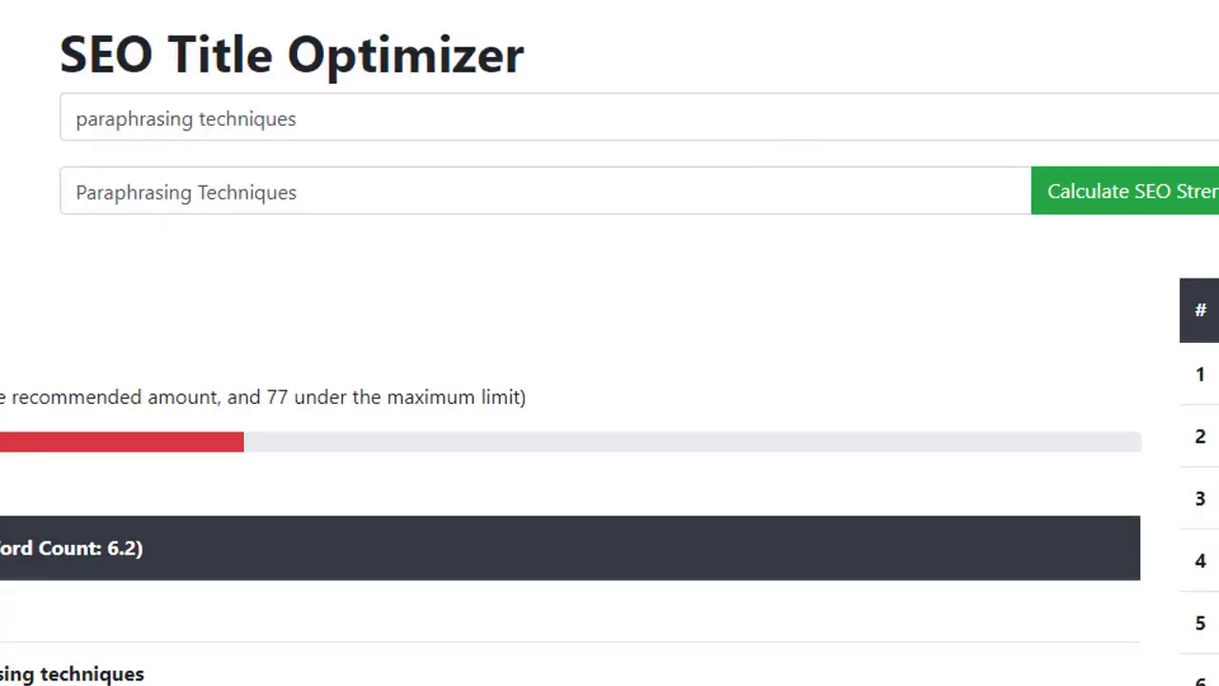
text(| Writing Tips and Techniques on how to Improve You)
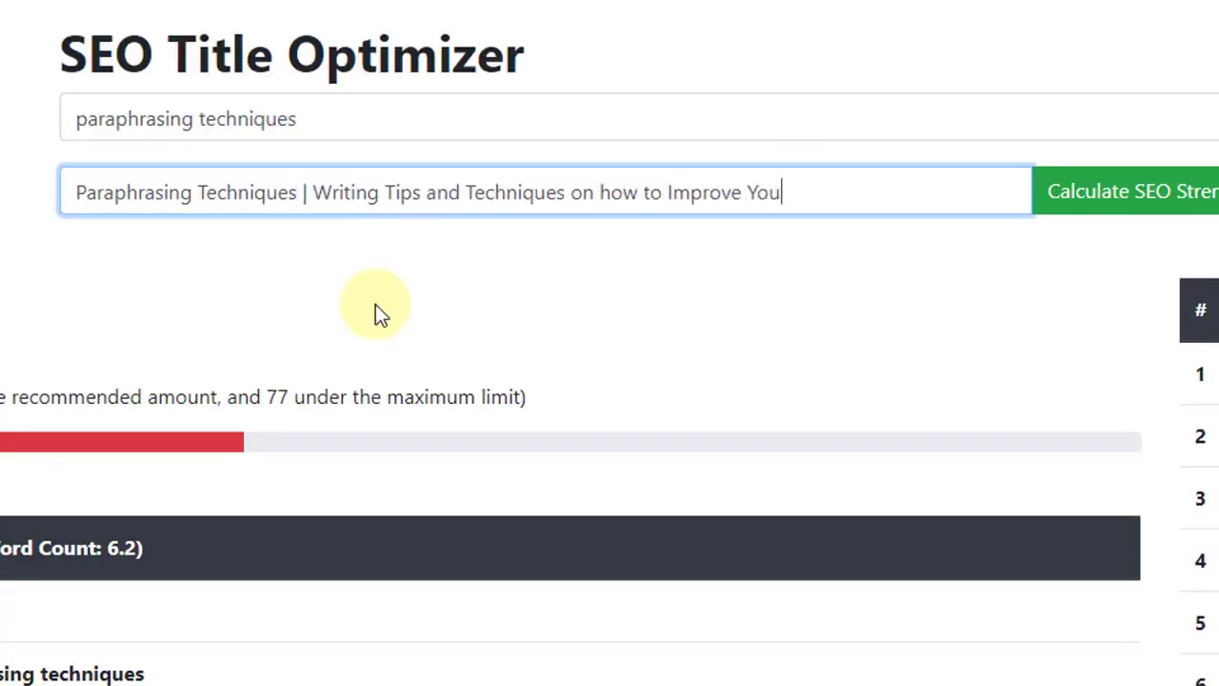
text(r Paraphrasing Skills)
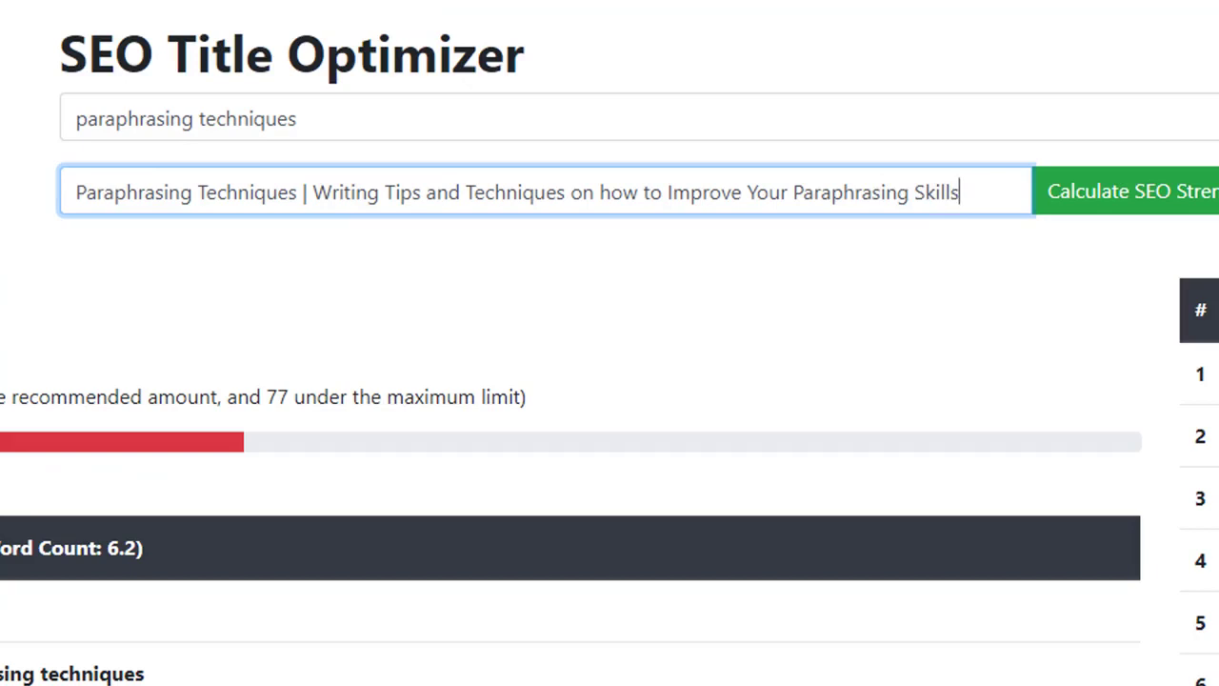
key(Tab)
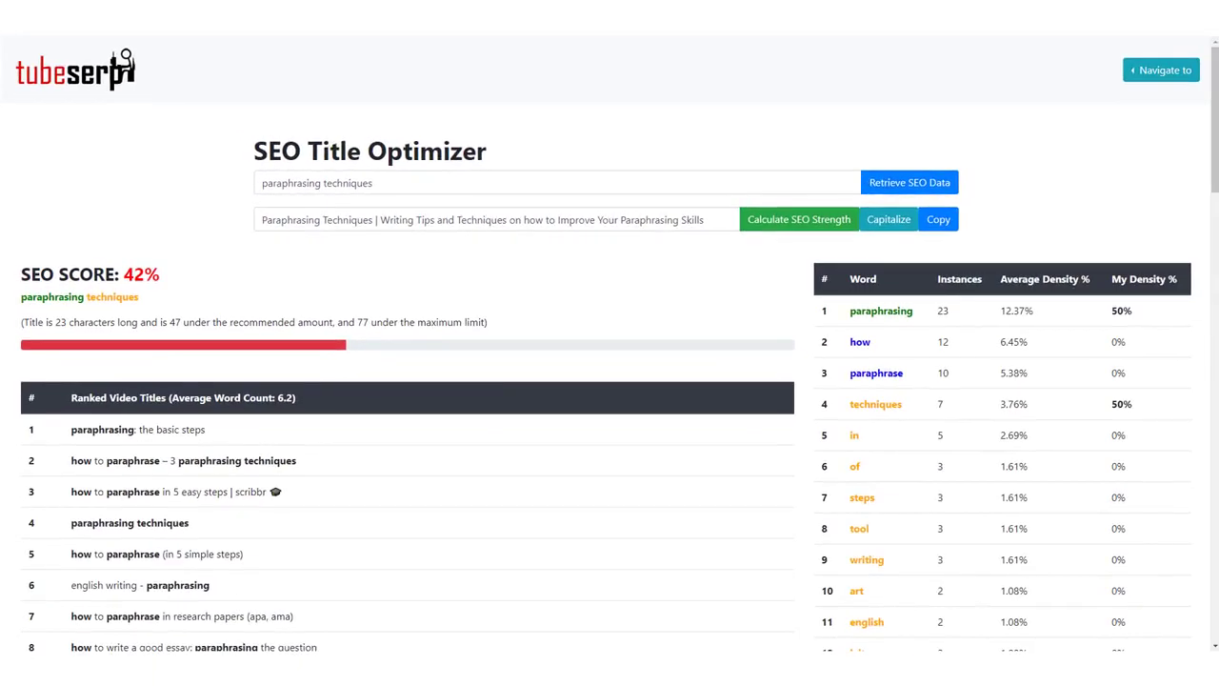
click(802, 221)
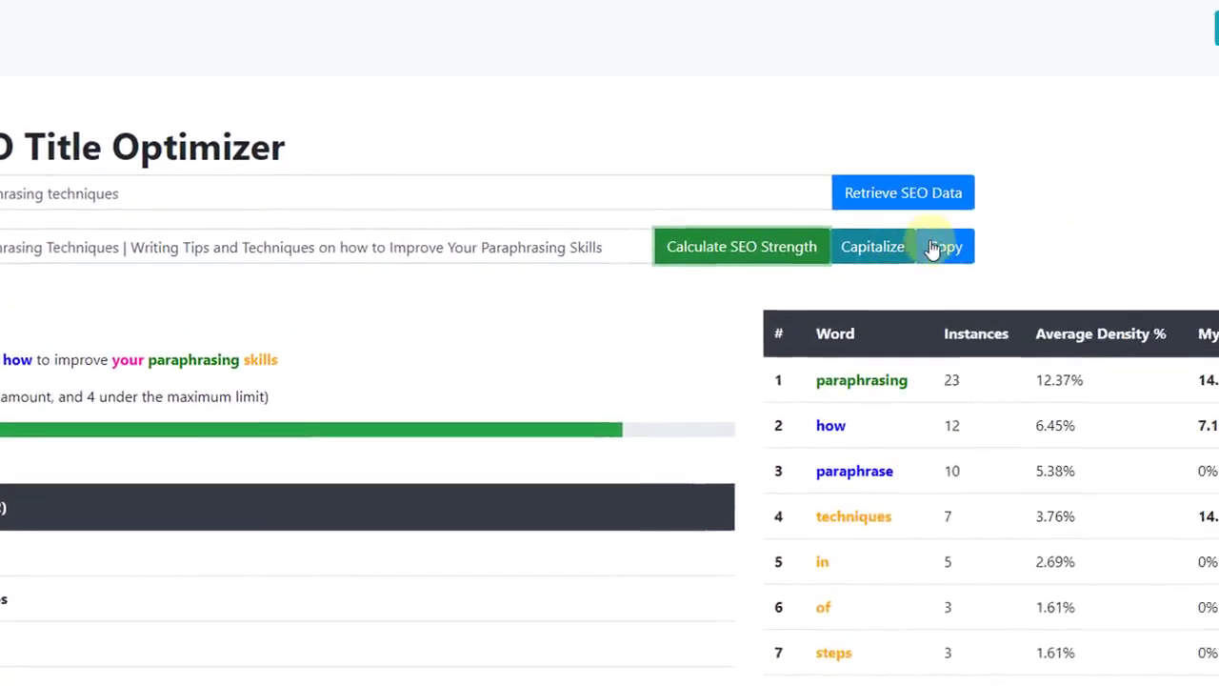
- Copy the finished title to the clipboard and go to the Description Optimizer
click(933, 248)
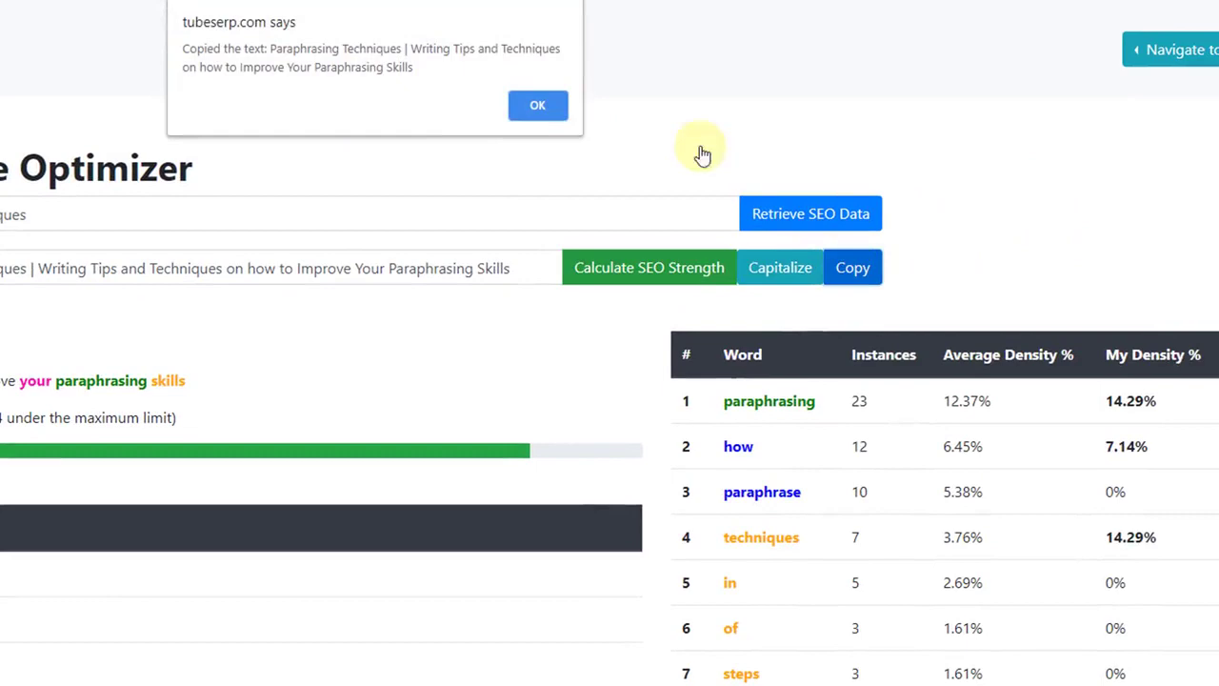
click(629, 83)
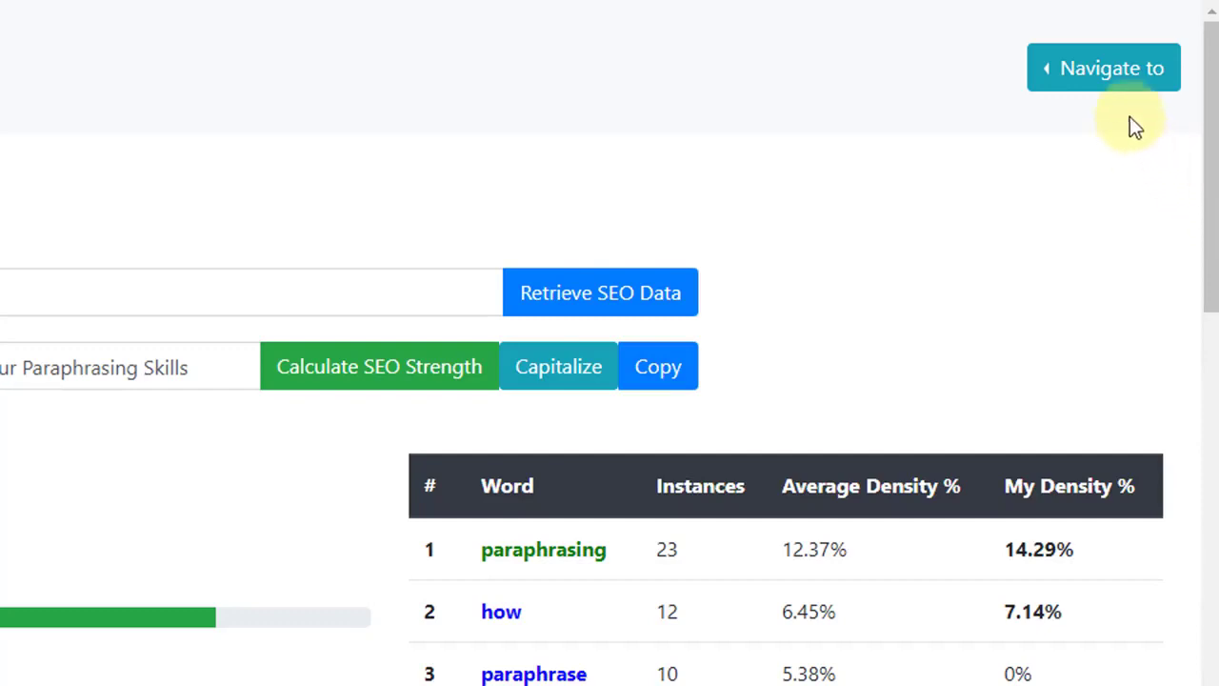
click(1126, 68)
click(971, 115)
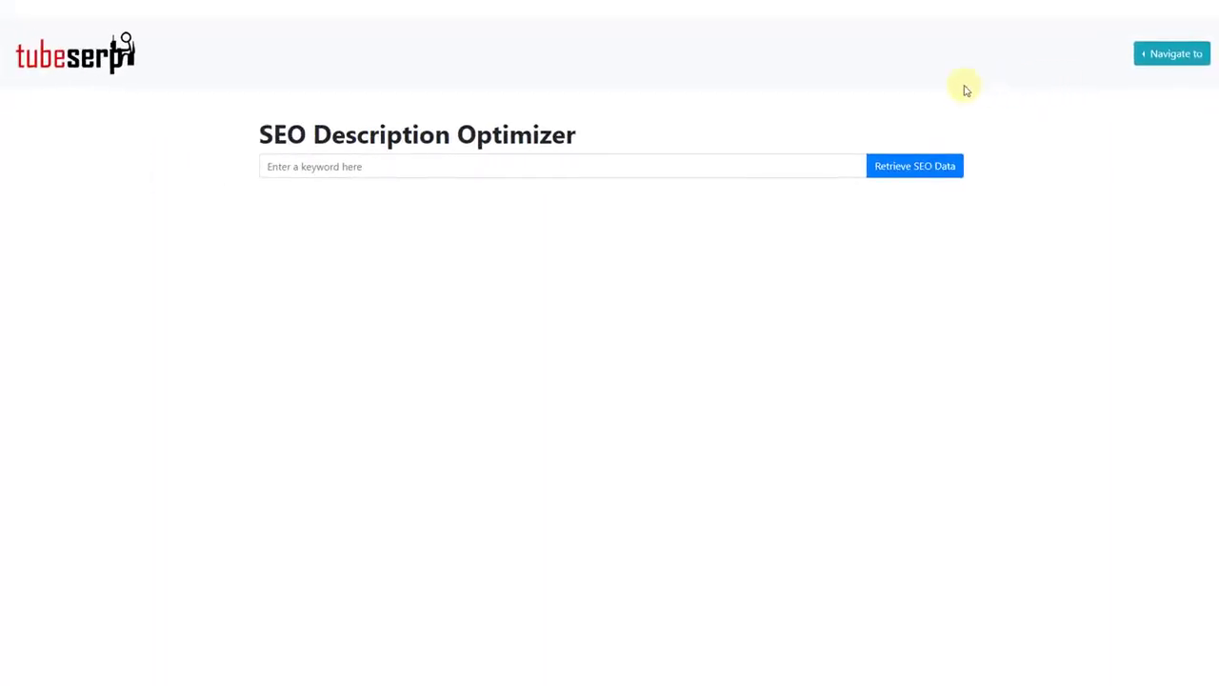
- Retrieve SEO description data for the keyword "paraphrasing techniques"
click(784, 165)
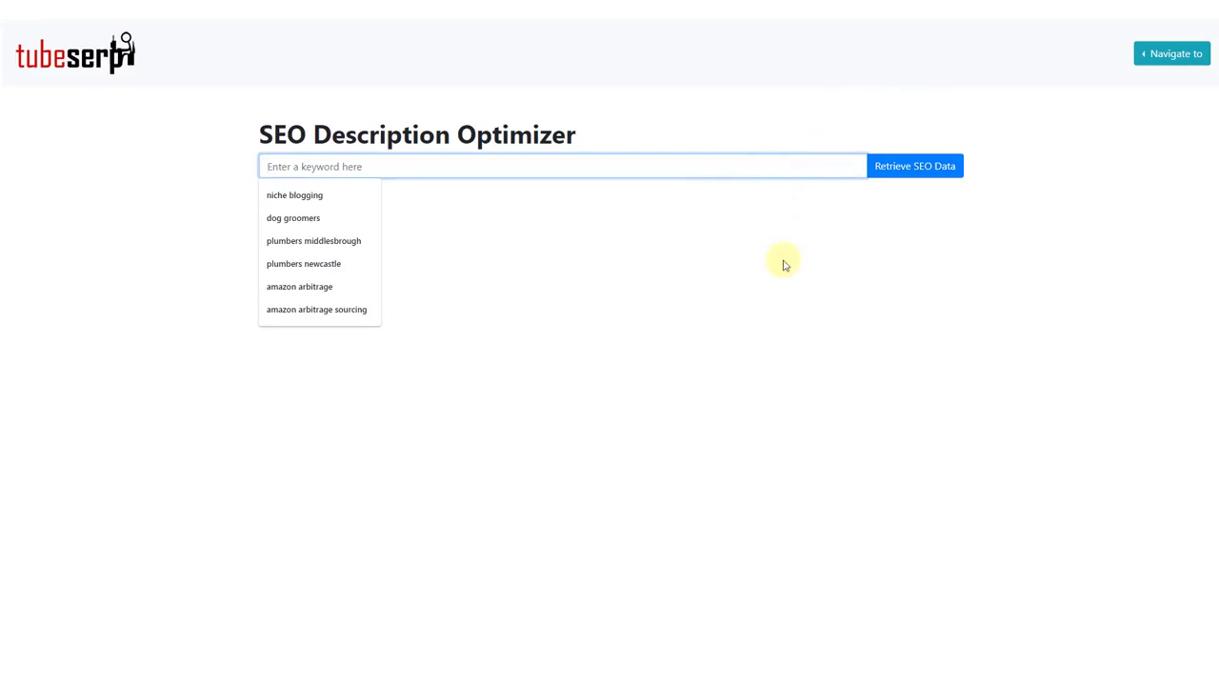
text(paraph)
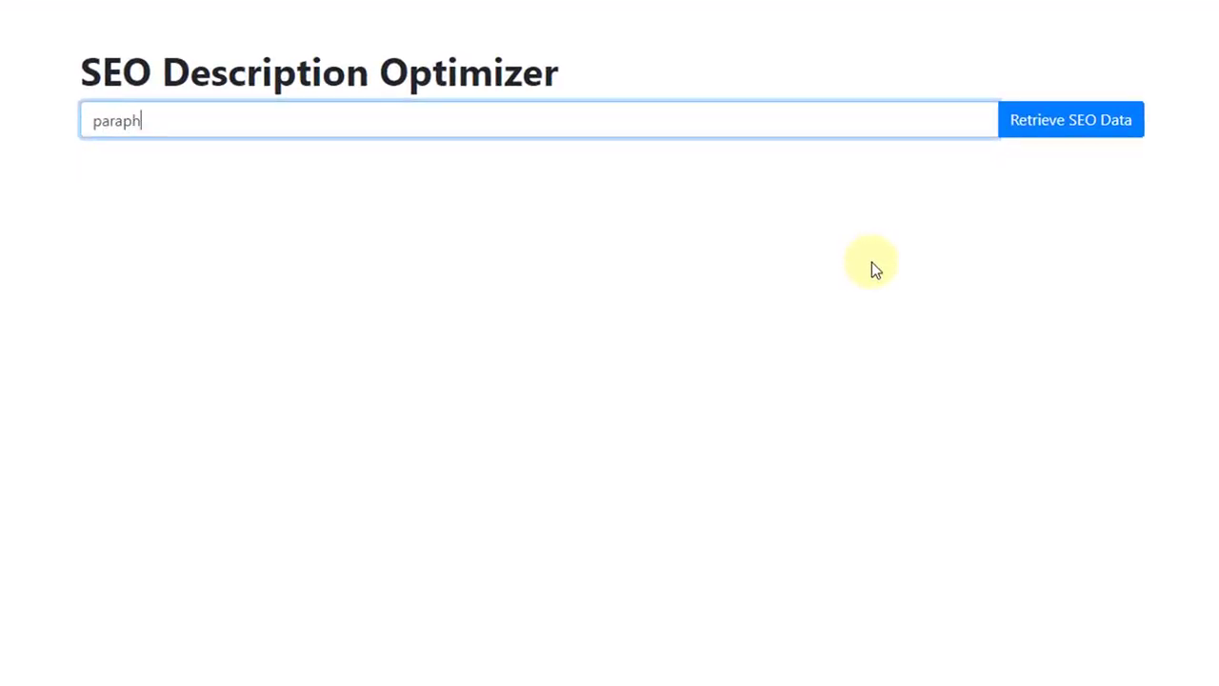
text(rasing techniqu)
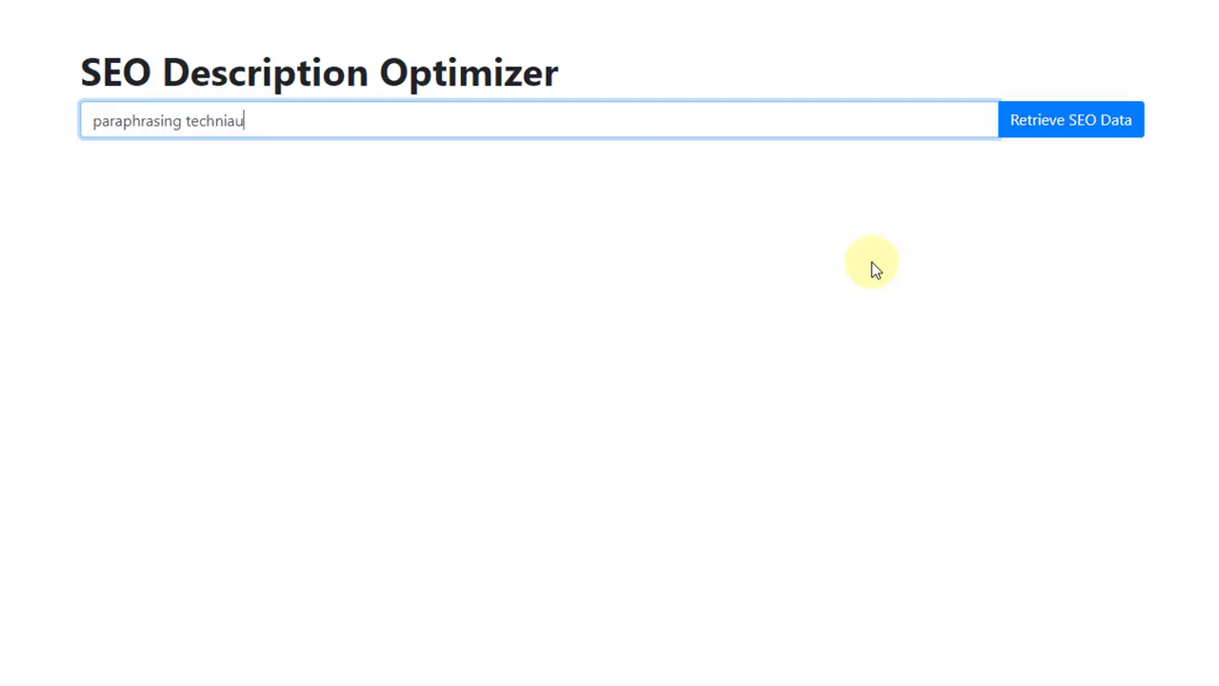
text(es)
click(1086, 121)
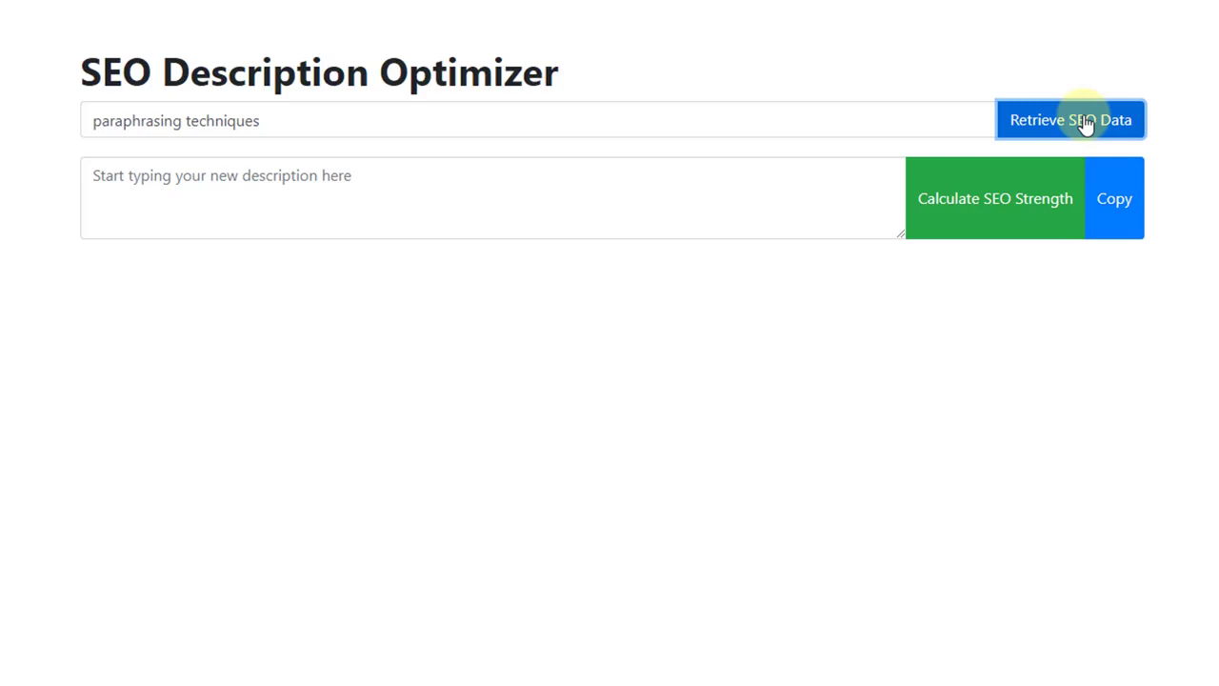
- Enter "Paraphrasing techniques" as the new description and calculate its SEO strength
click(310, 180)
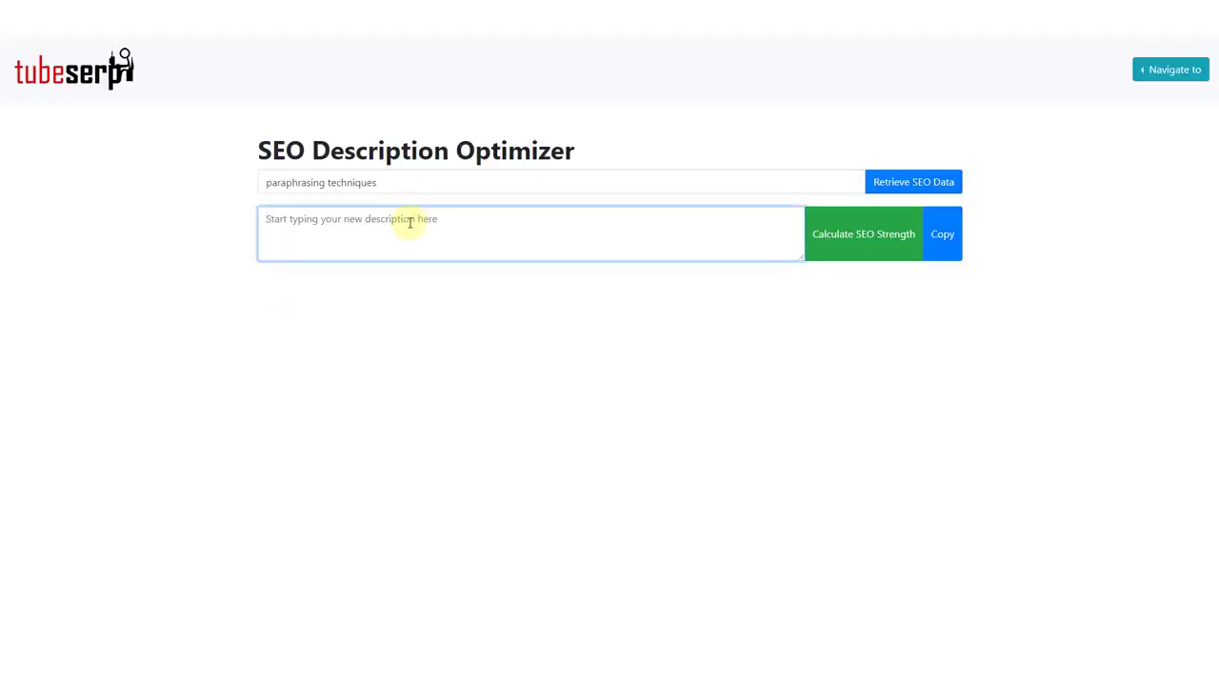
text(Paraphrasing)
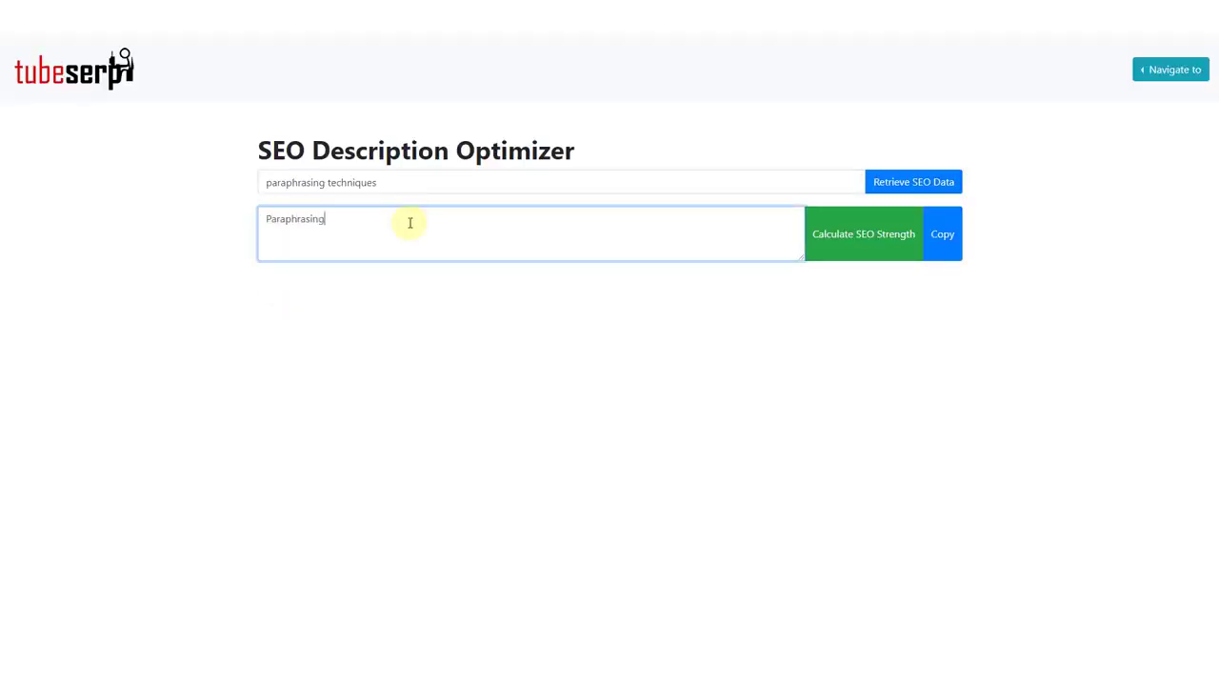
text( techniques)
click(856, 240)
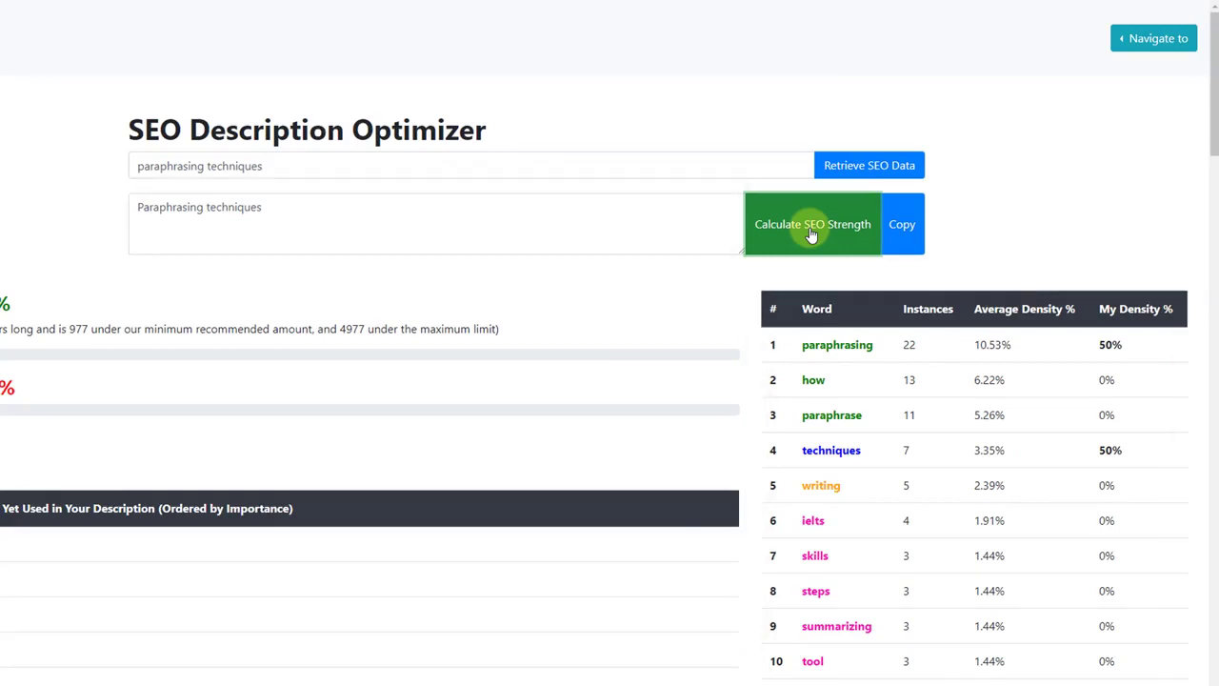
- Examine the description's word table, comparing each word's average density with the density in the own description
scroll(983, 398, down, 5)
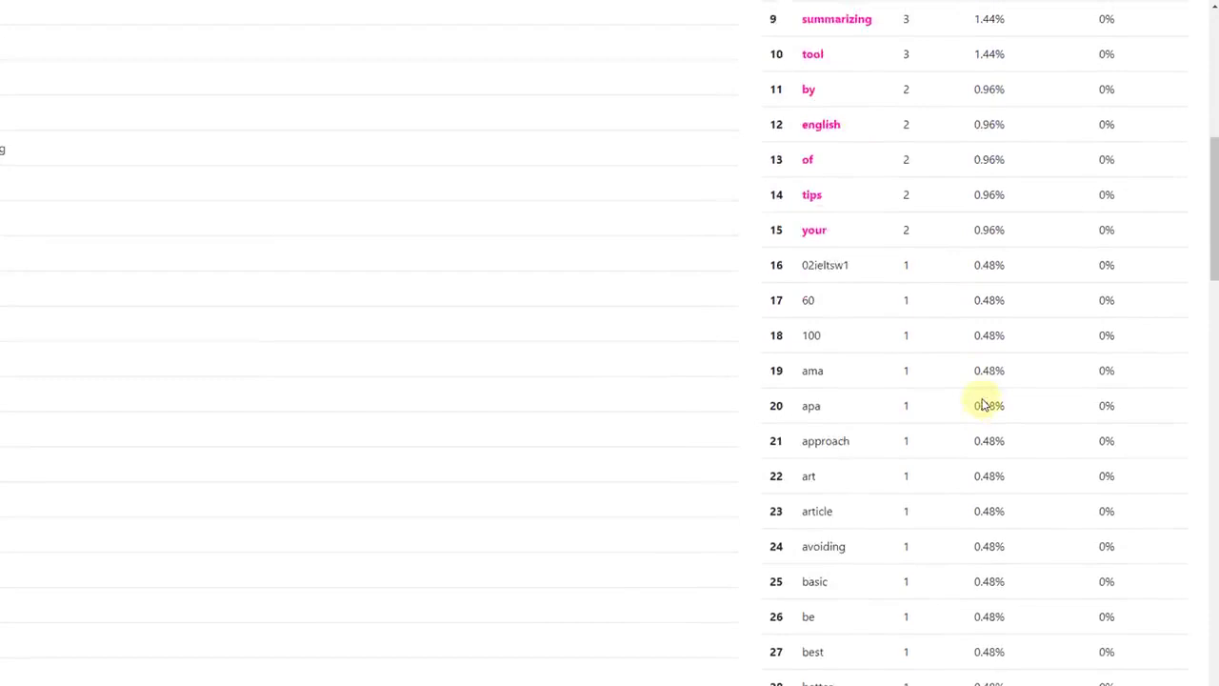
scroll(984, 404, down, 6)
scroll(984, 403, up, 3)
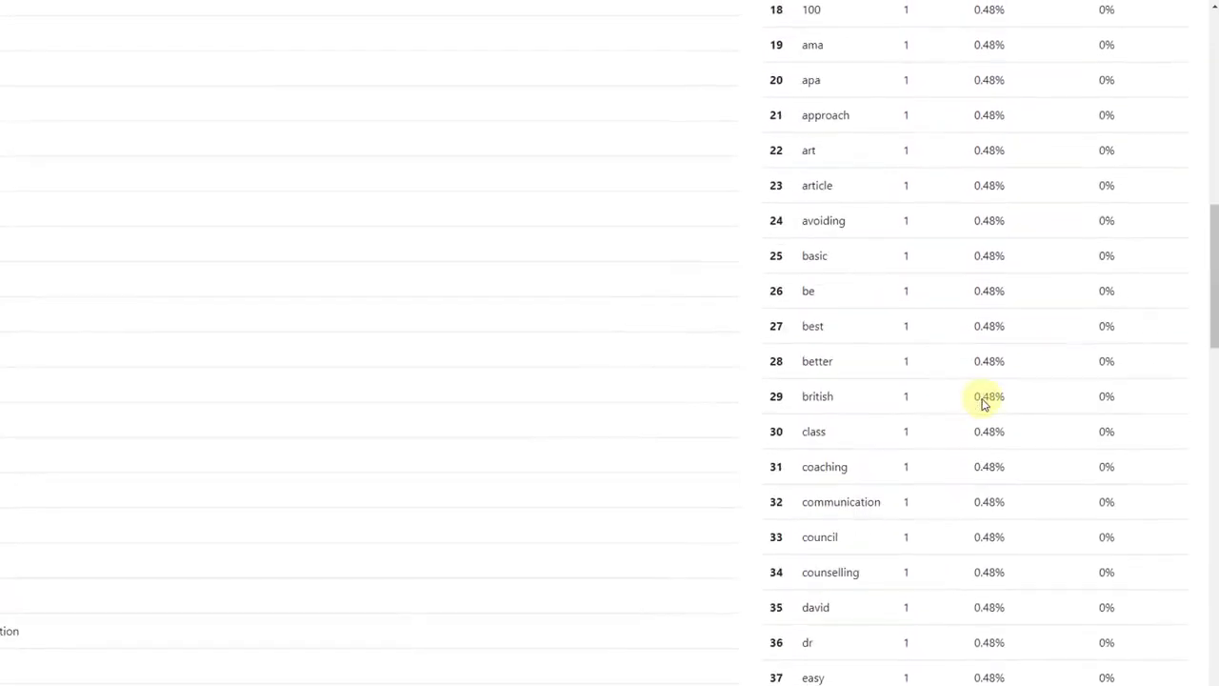
scroll(985, 403, up, 8)
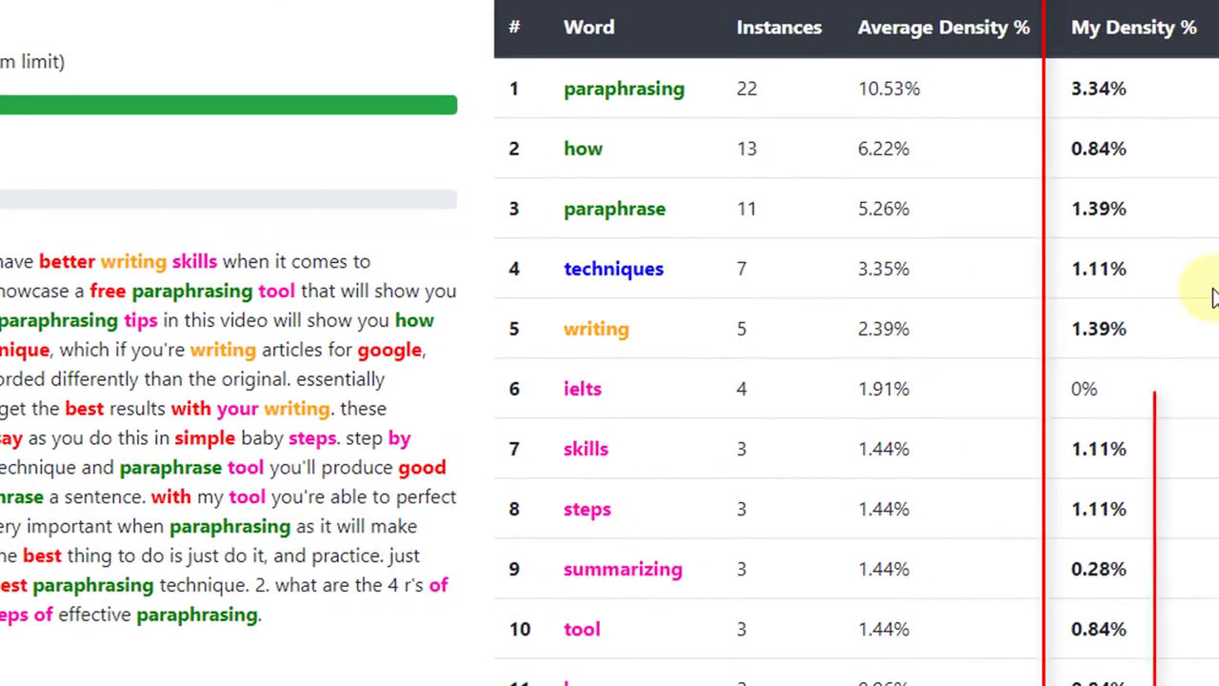
scroll(1212, 297, down, 10)
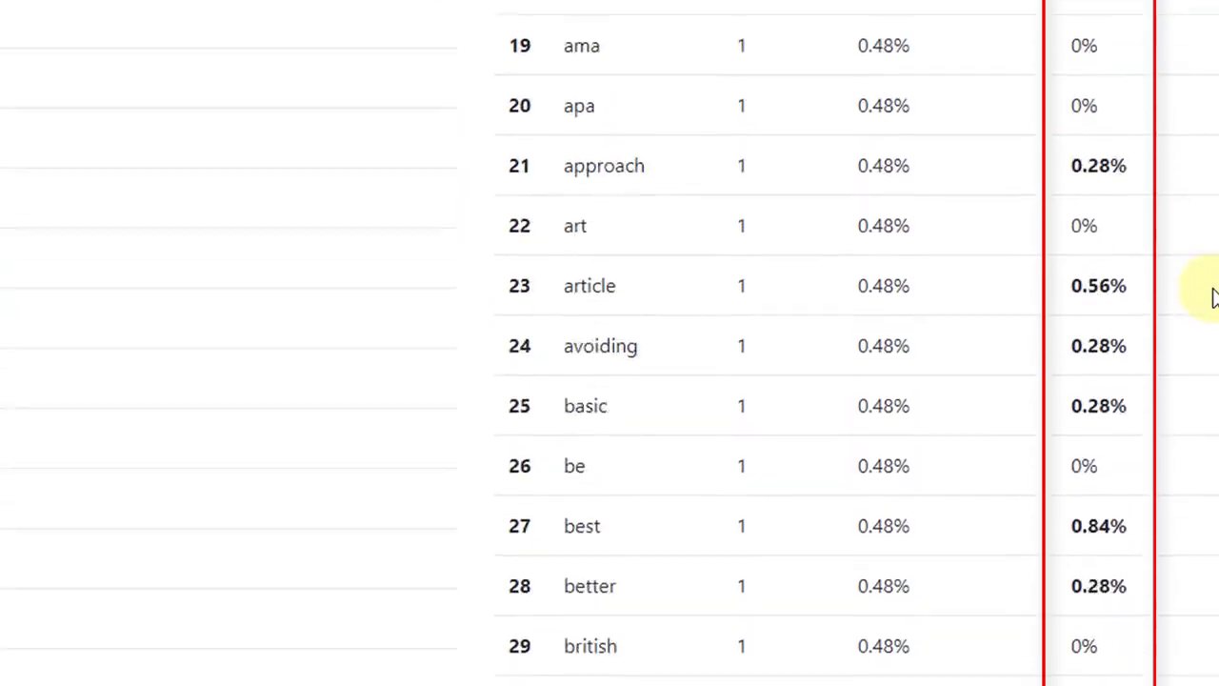
scroll(1212, 297, down, 12)
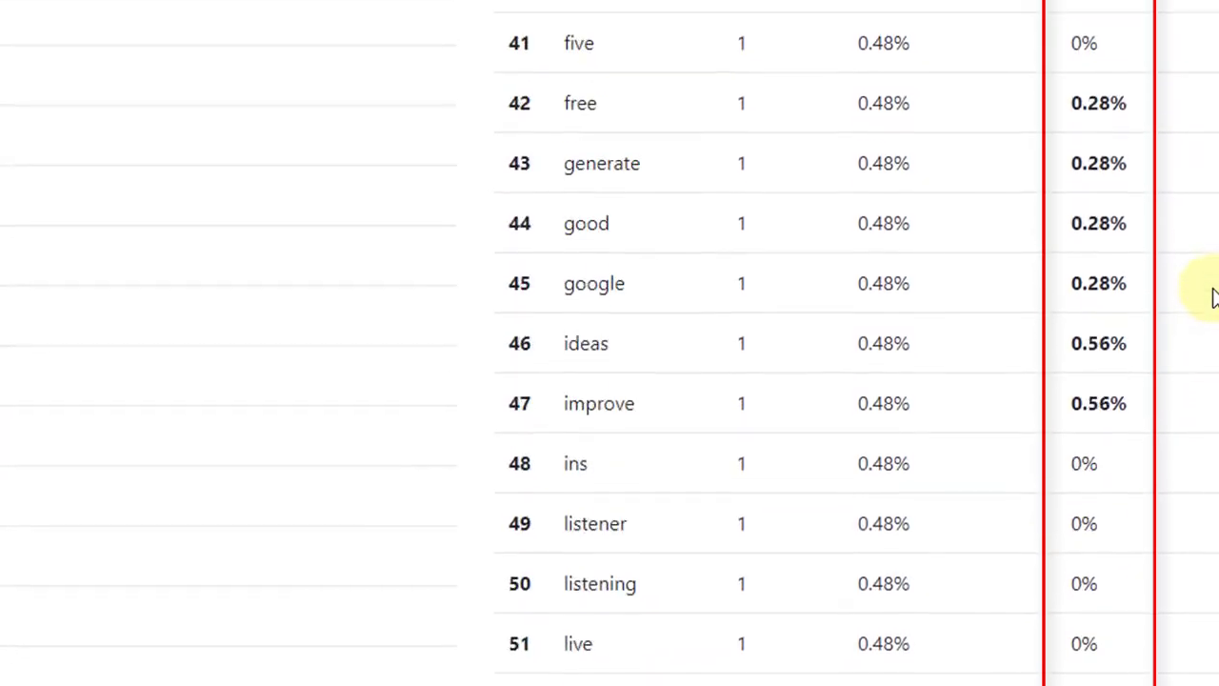
scroll(1211, 297, up, 7)
scroll(1211, 297, up, 10)
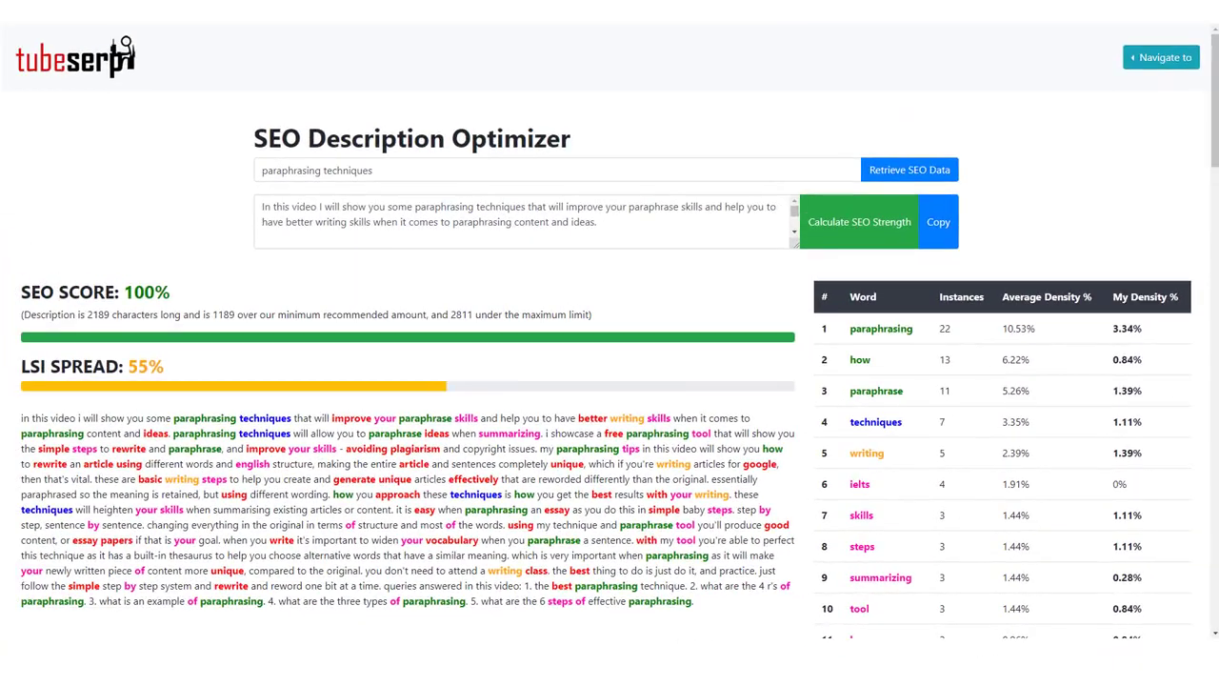
- Copy the full optimized description to the clipboard and go to the Tags Optimizer
click(938, 226)
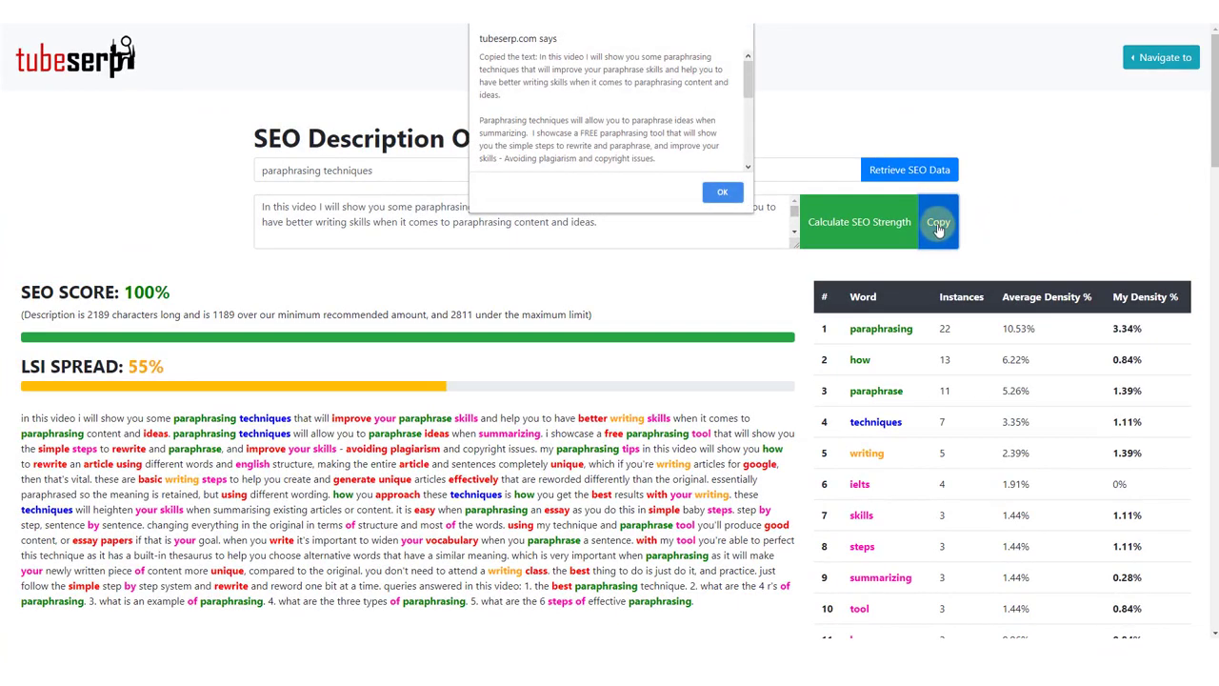
click(729, 192)
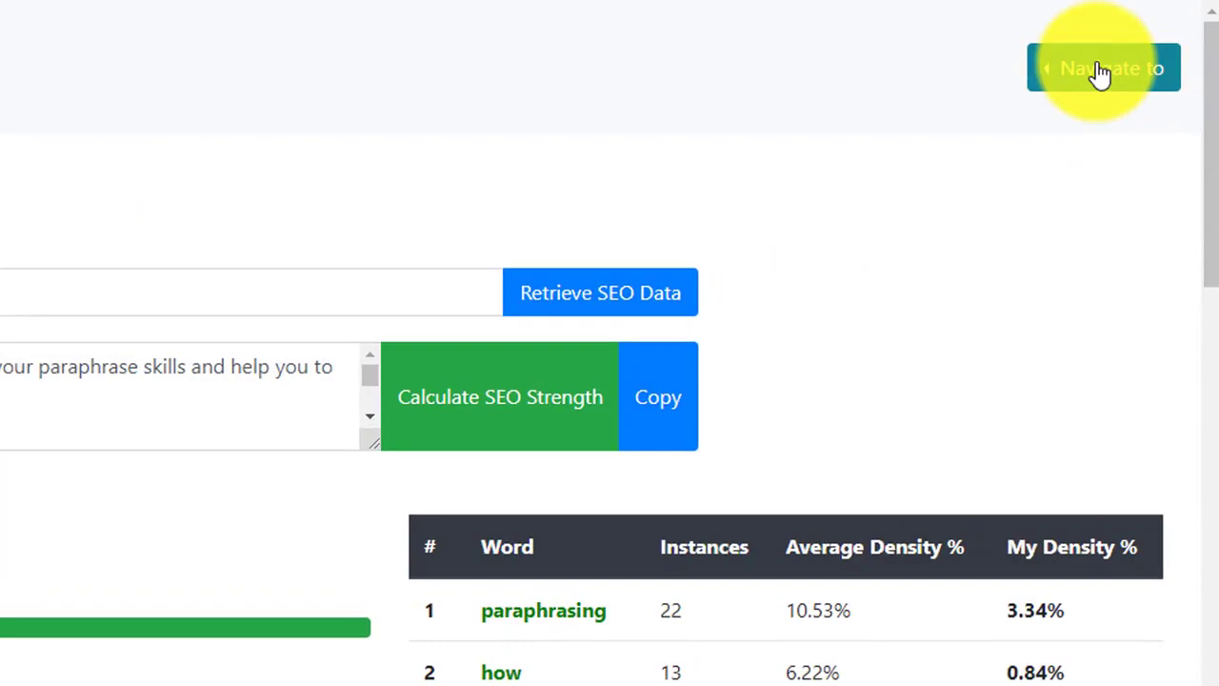
click(1100, 73)
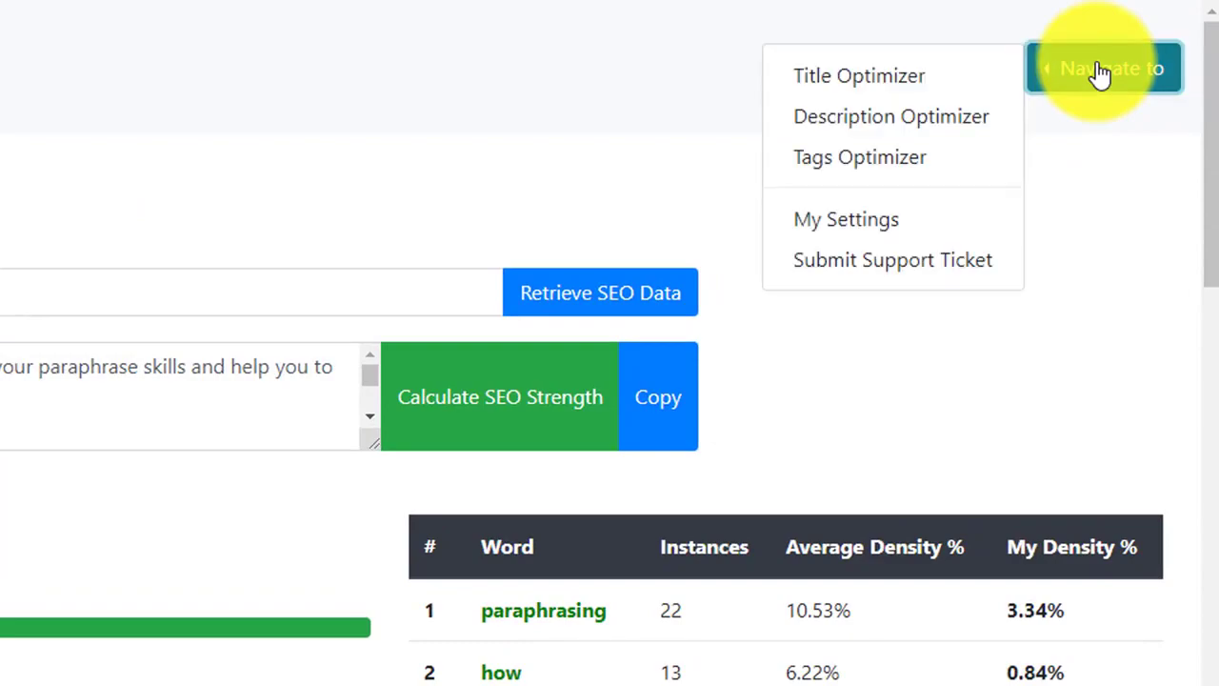
click(859, 157)
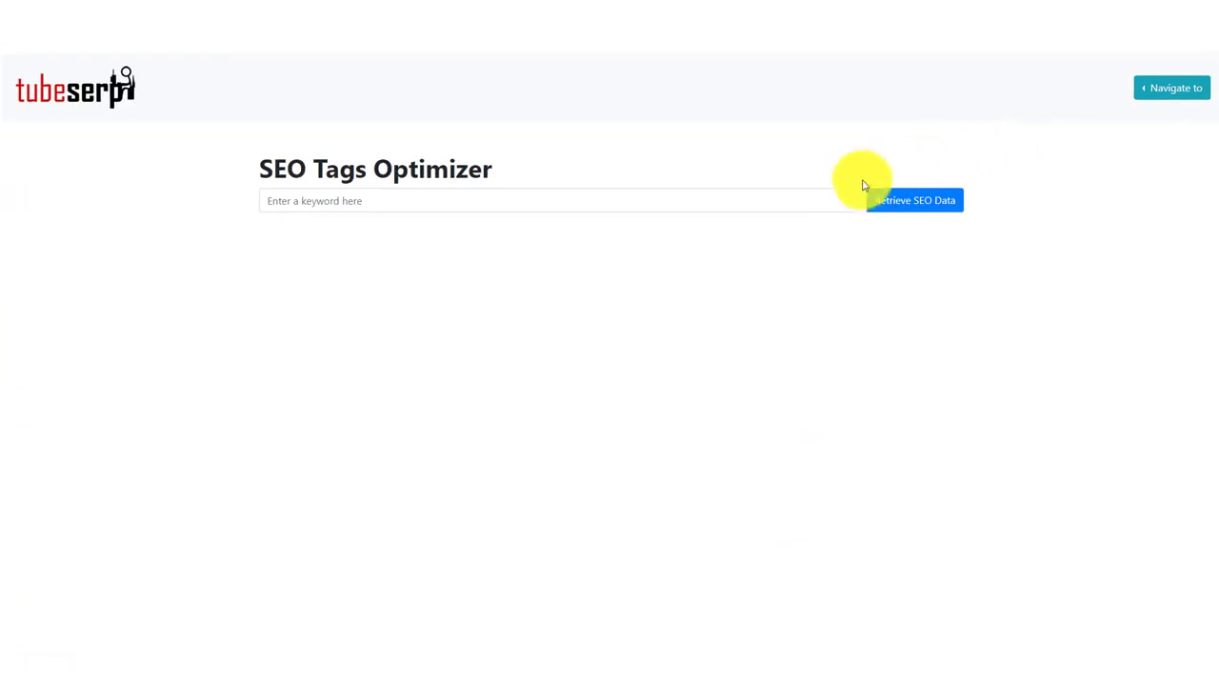
- Retrieve SEO tag data for the keyword "paraphrasing techniques"
click(714, 201)
text(paraphrasing techniques)
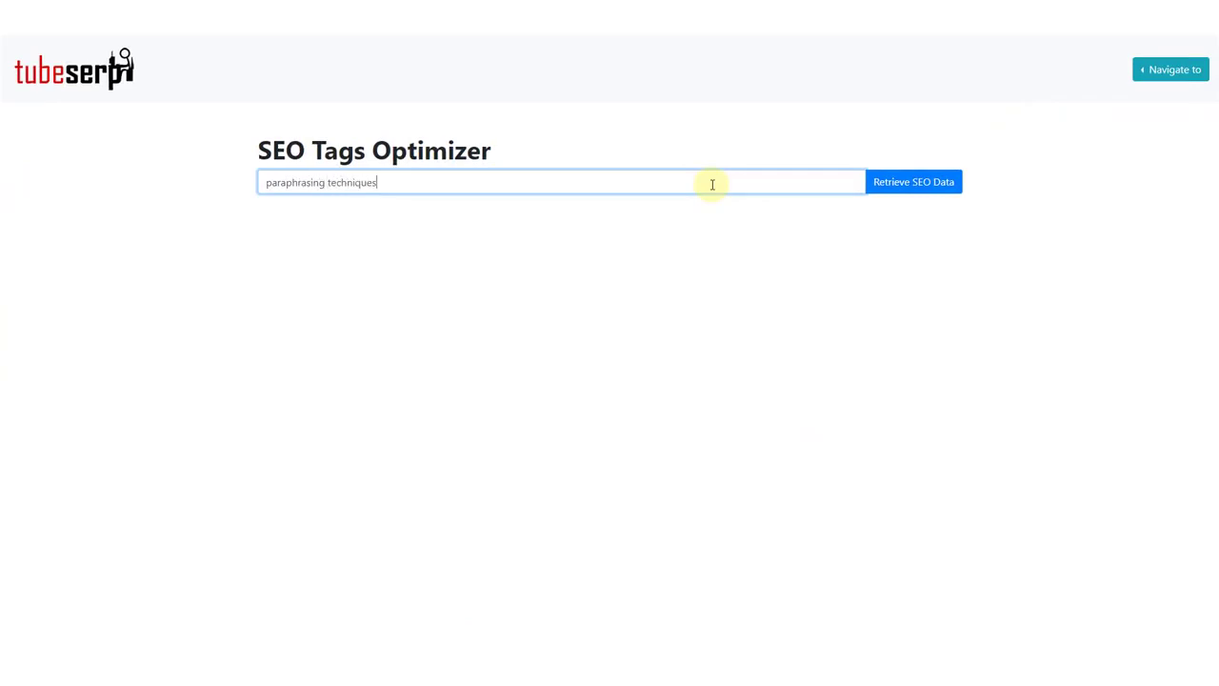
click(904, 185)
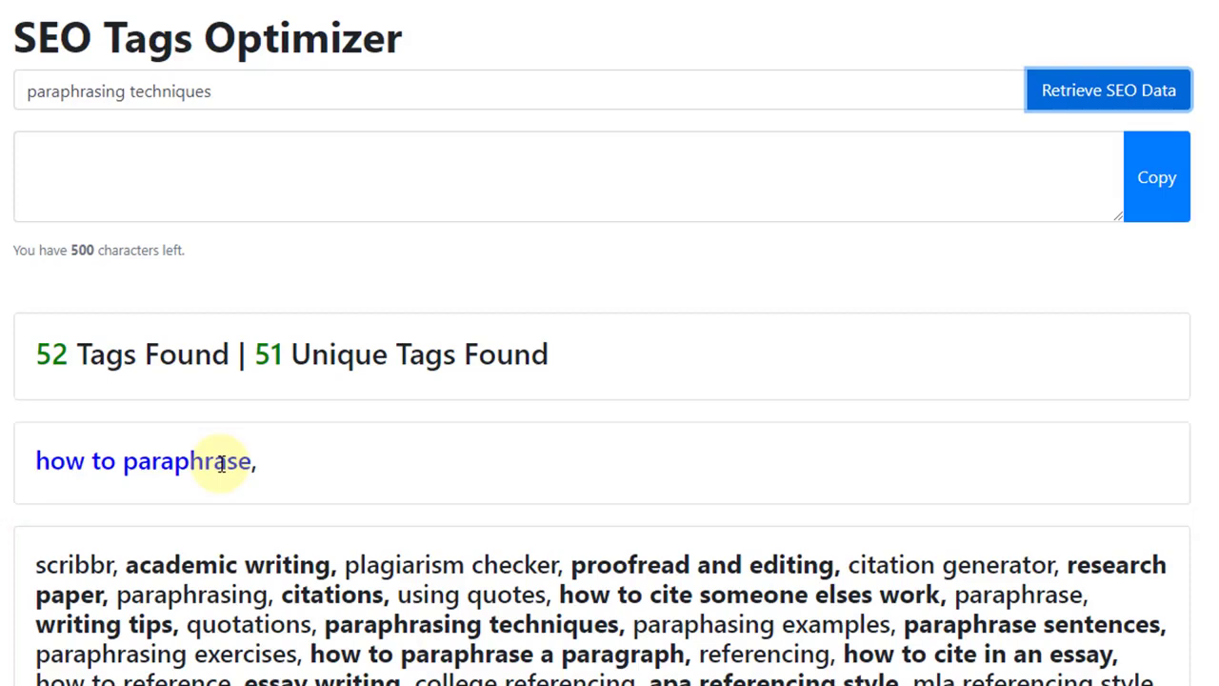
- Add the tags how to paraphrase, academic writing, plagiarism checker, citation generator, research paper, paraphrasing, how to cite someone elses work and paraphrase to the tag list
click(220, 463)
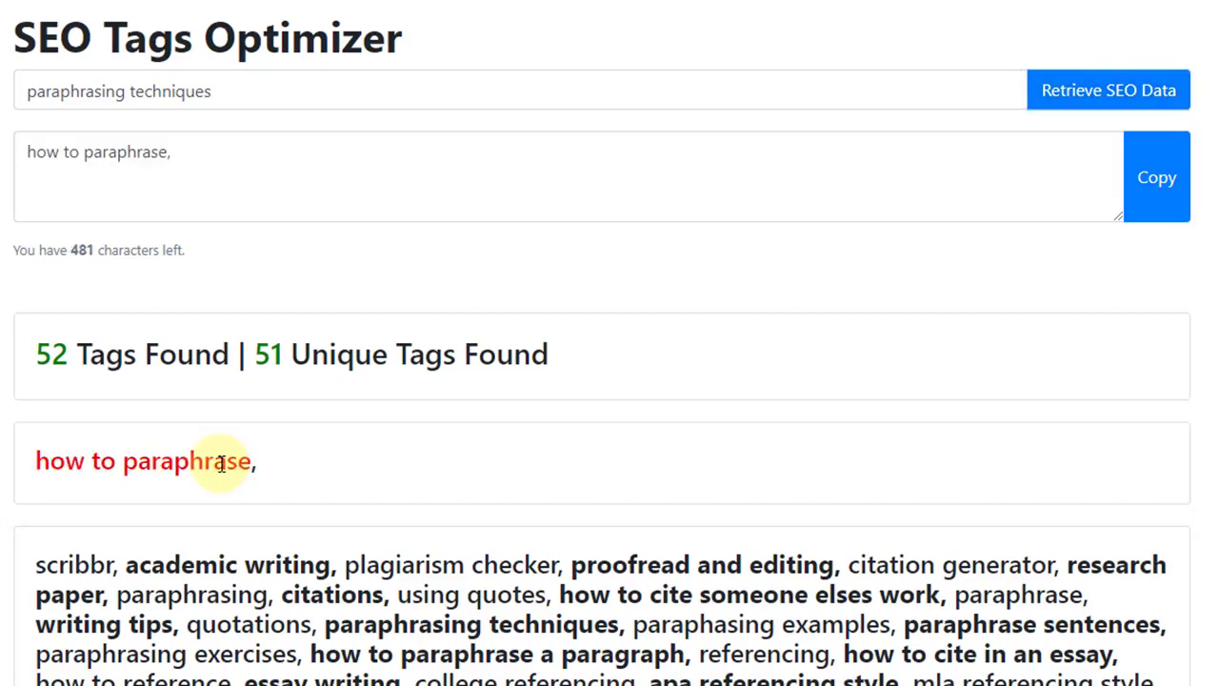
click(206, 566)
click(465, 566)
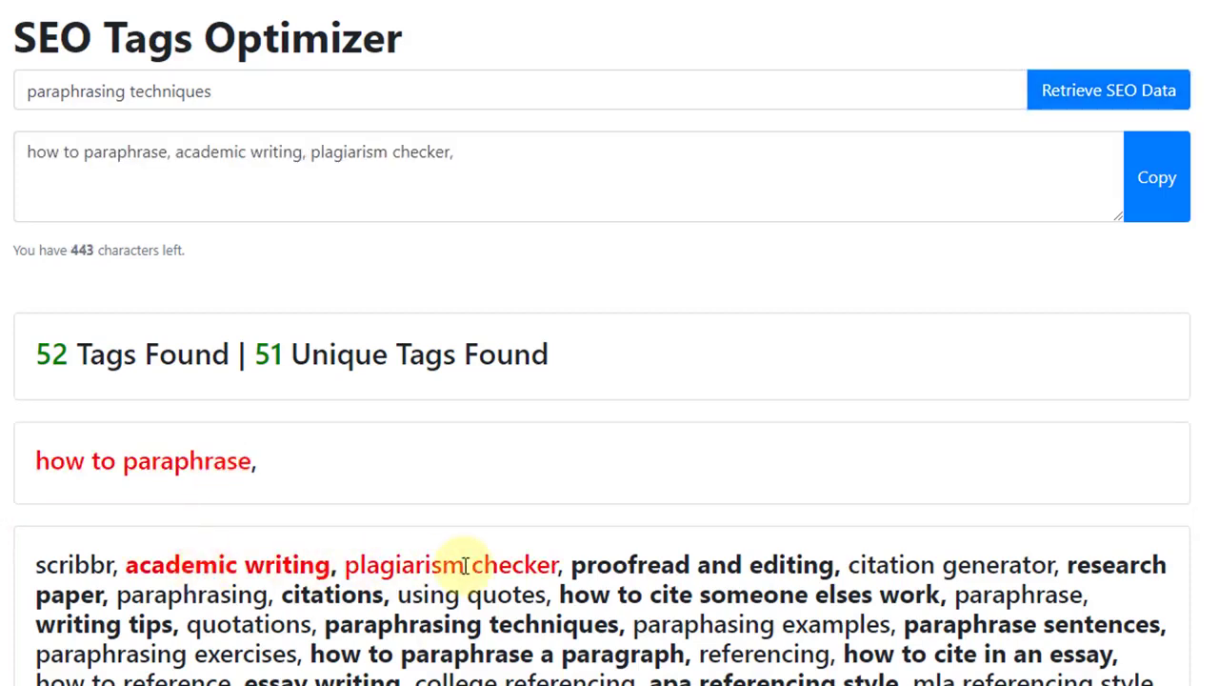
click(895, 566)
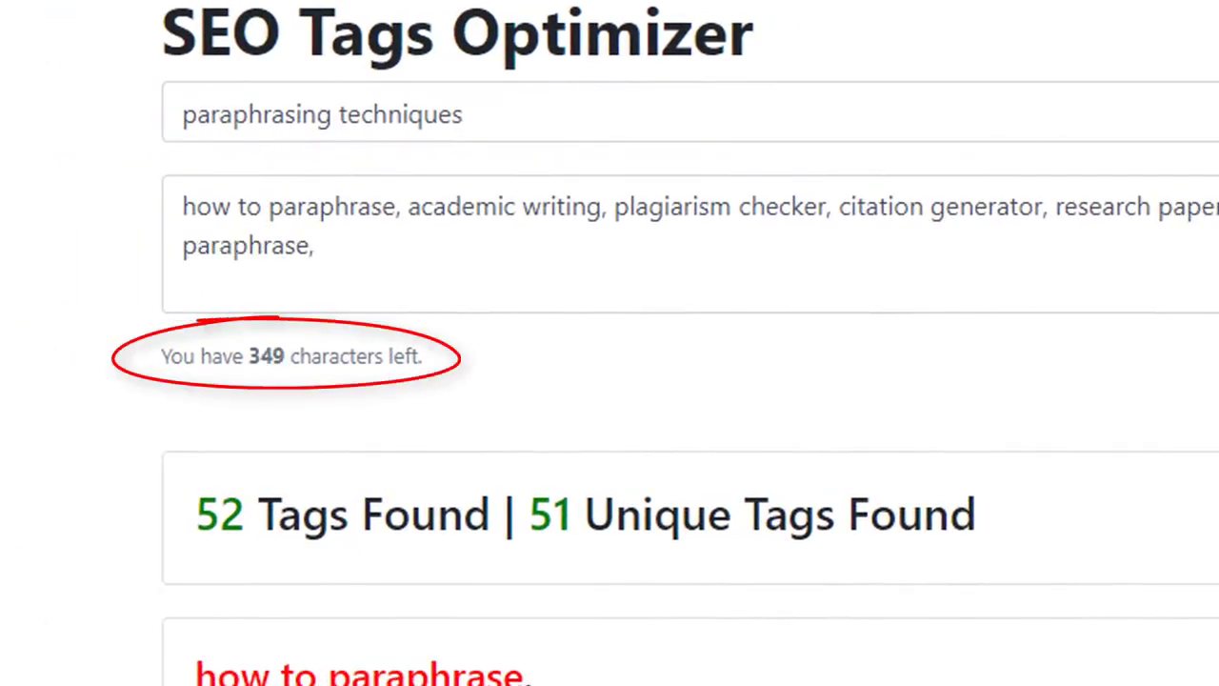
- Add the tags writing tips, paraphrasing techniques, paraphasing examples, paraphrase sentences, how to paraphrase a paragraph and essay writing to the tag list
text(writing tips,)
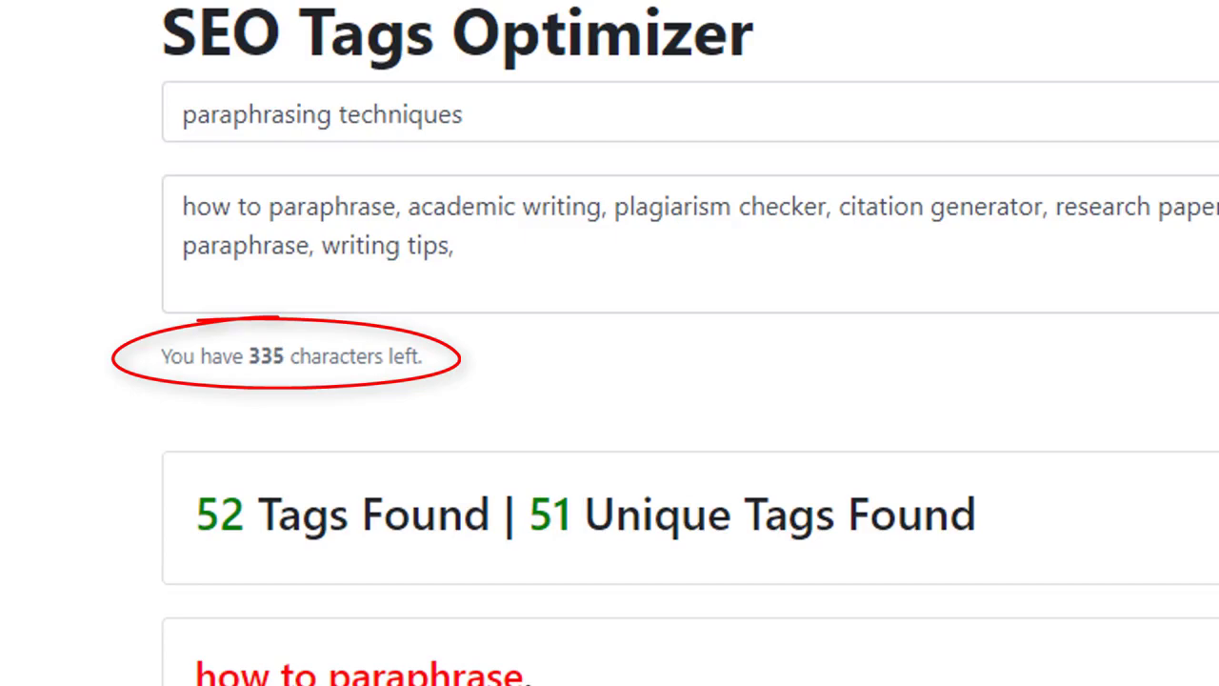
text( paraphrasing techniques,)
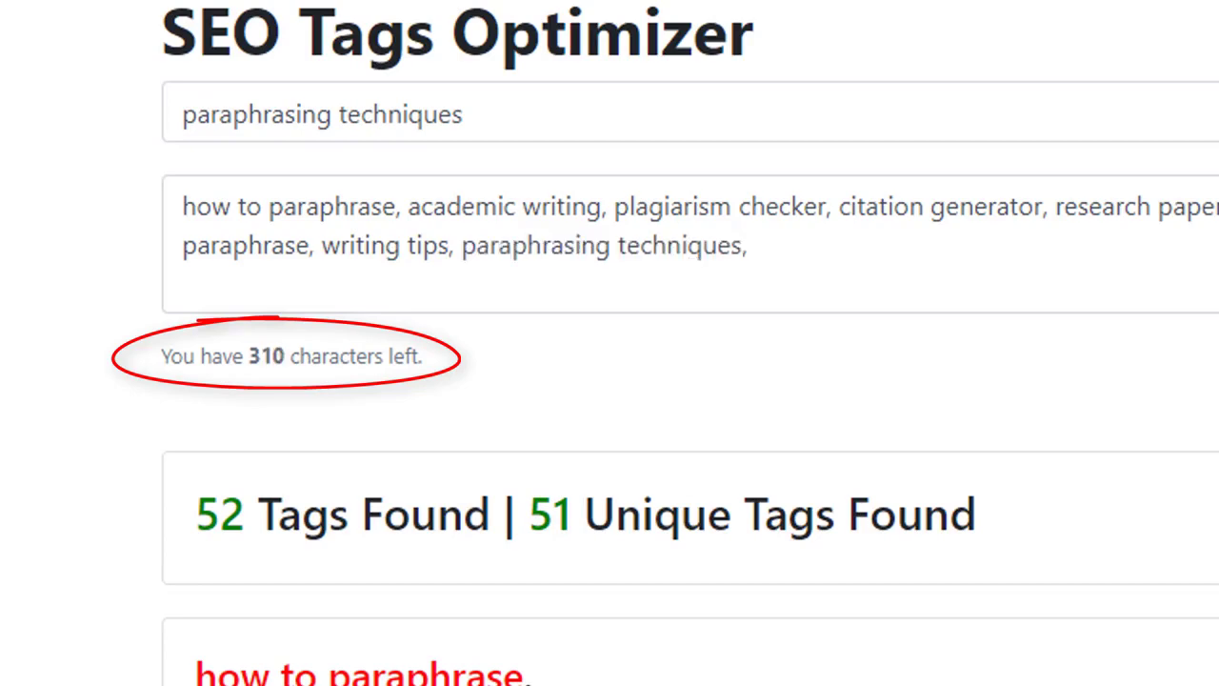
click(716, 498)
click(919, 498)
click(517, 521)
click(385, 543)
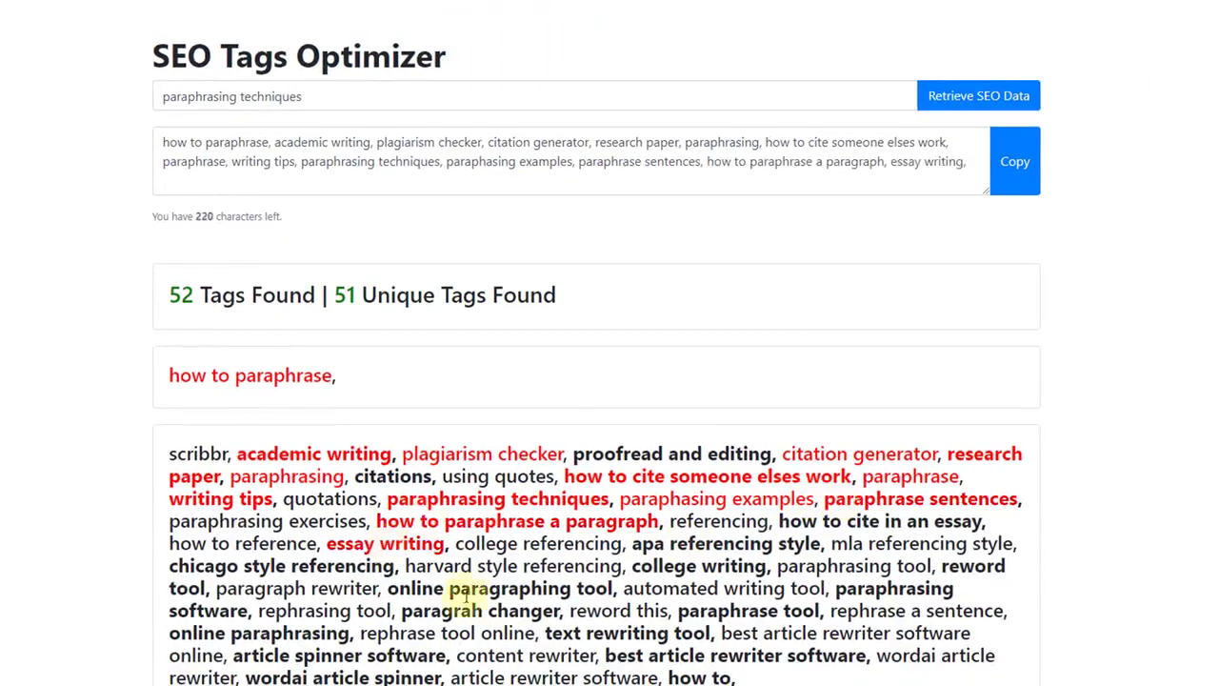
- Add the tags online paragraphing tool, paraphrasing tool, automated writing tool and paraphrasing software to the tag list
click(466, 587)
click(853, 566)
click(724, 588)
click(893, 587)
- Add the tags rephrasing tool, paraphrase tool, rephrase a sentence, online paraphrasing and text rewriting tool, and copy the whole tag list to the clipboard
click(324, 610)
click(747, 610)
click(627, 632)
click(1015, 164)
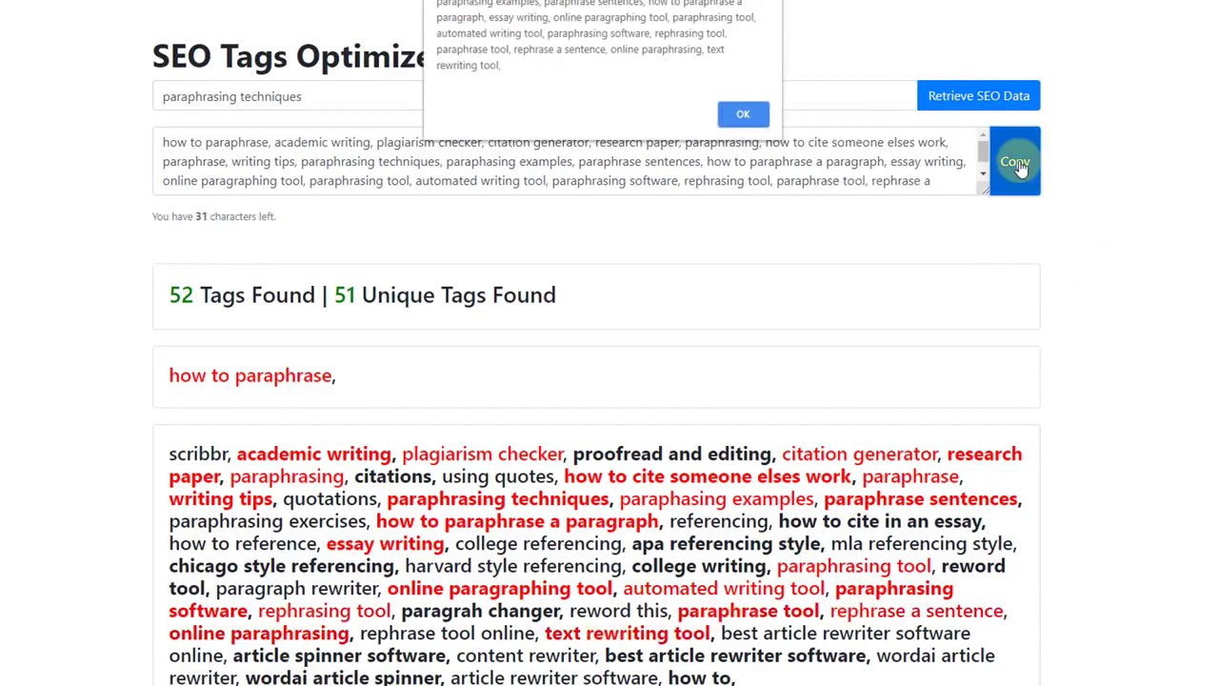